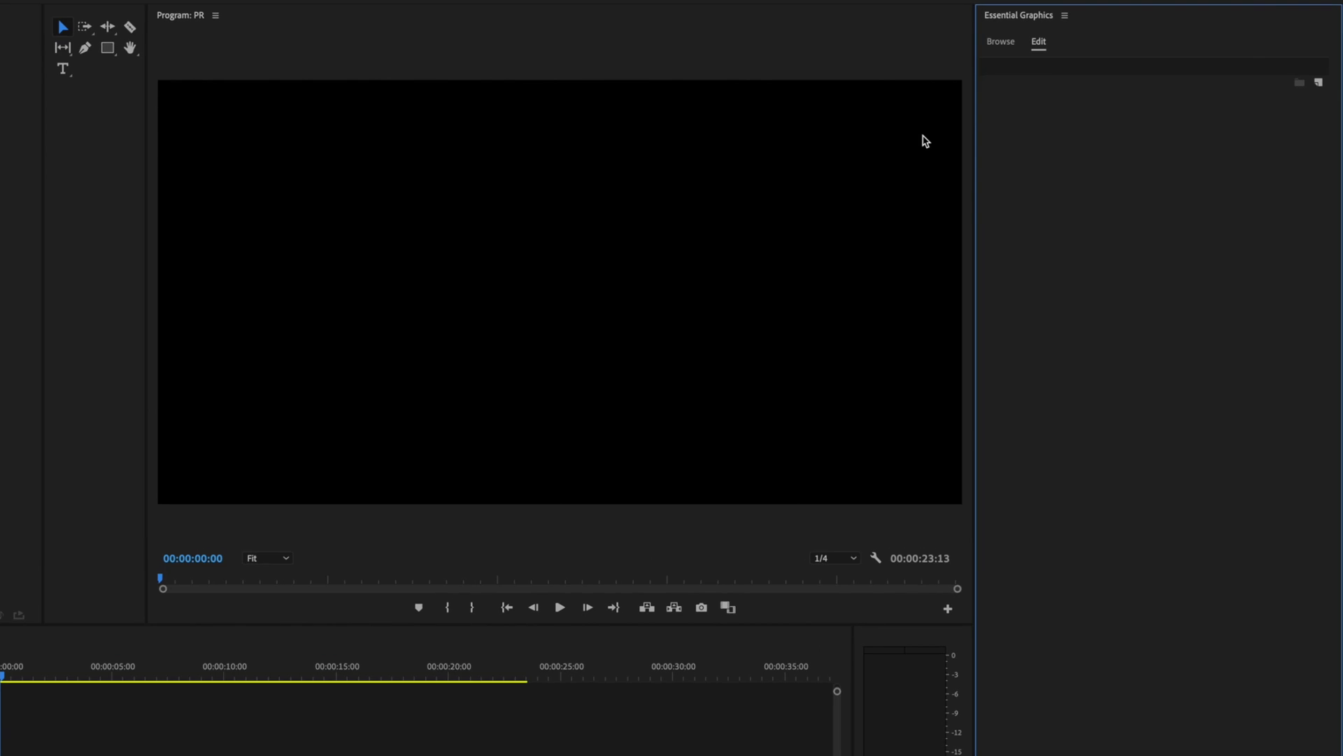
Step: Browse the Essential Graphics title templates, scrolling through the mTitle Cinematic designs
click(1002, 45)
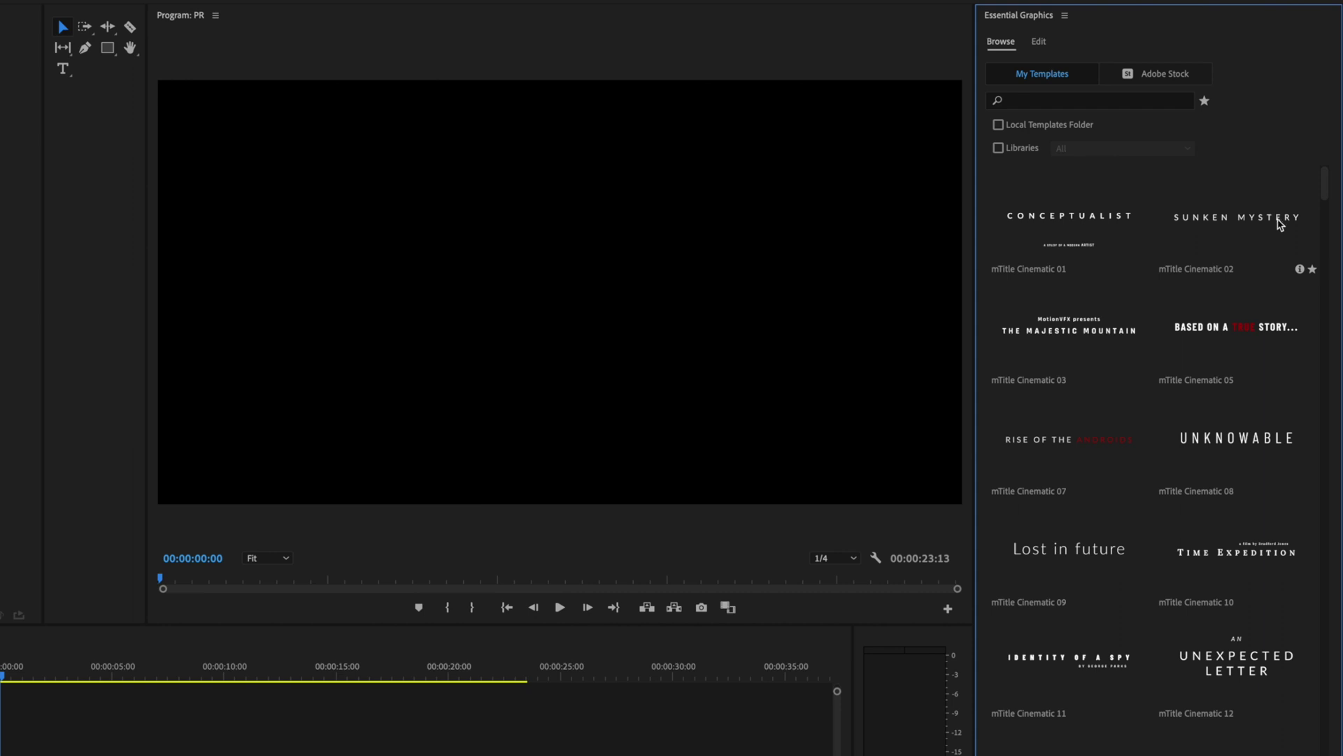
drag(1325, 198, 1325, 218)
scroll(1324, 218, down, 15)
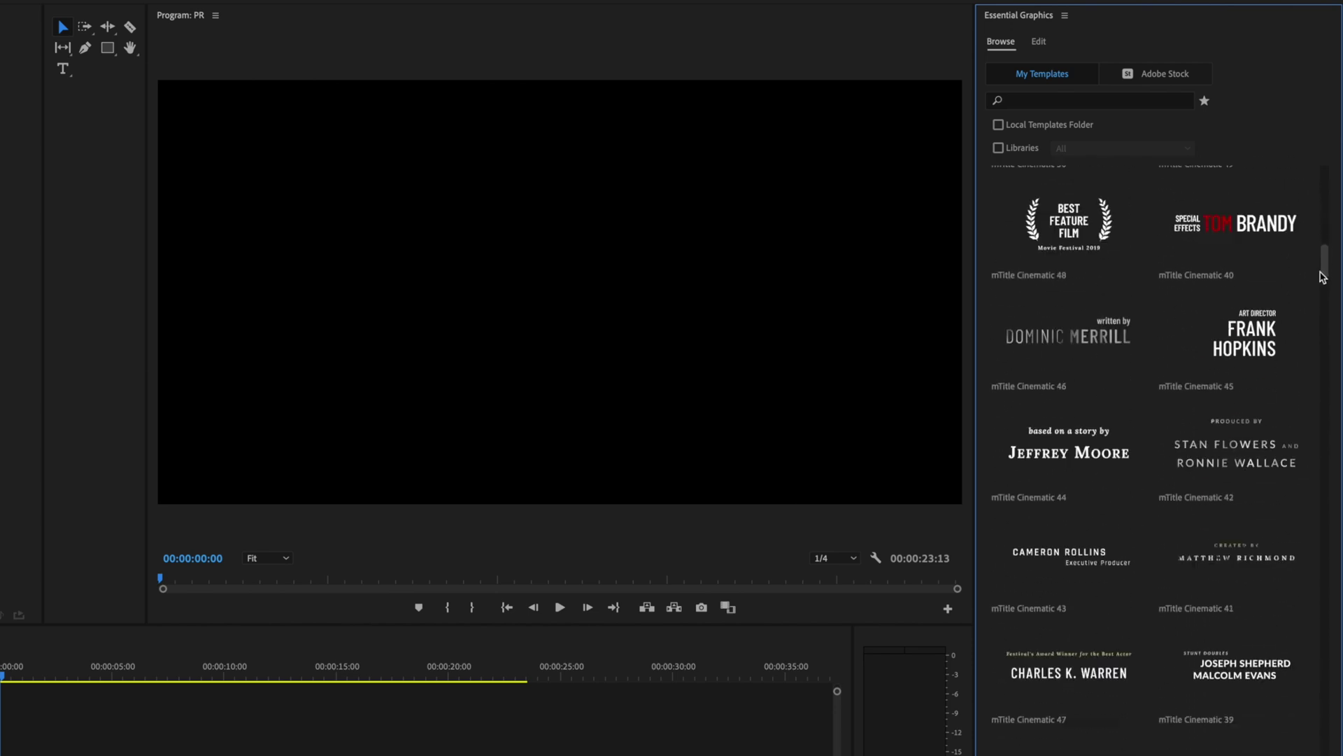
scroll(1307, 193, up, 20)
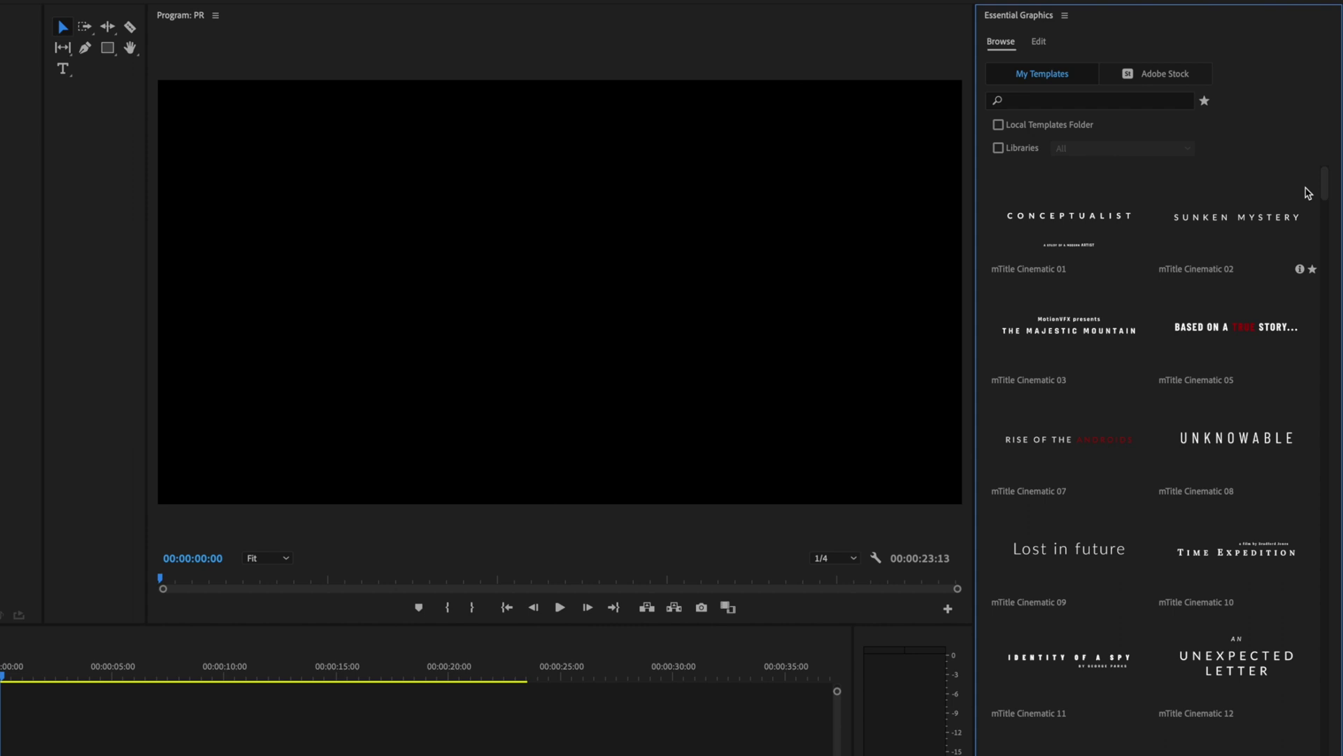
scroll(1327, 259, down, 10)
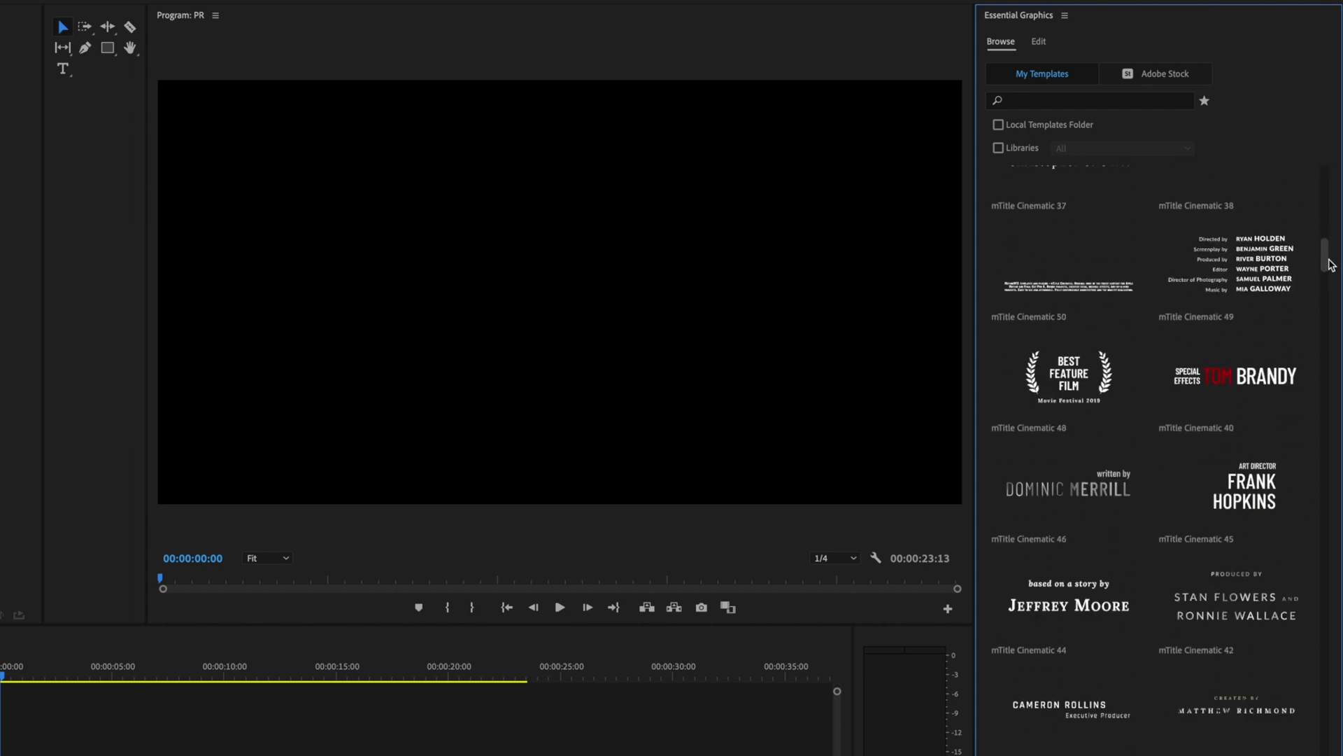
scroll(1327, 265, up, 2)
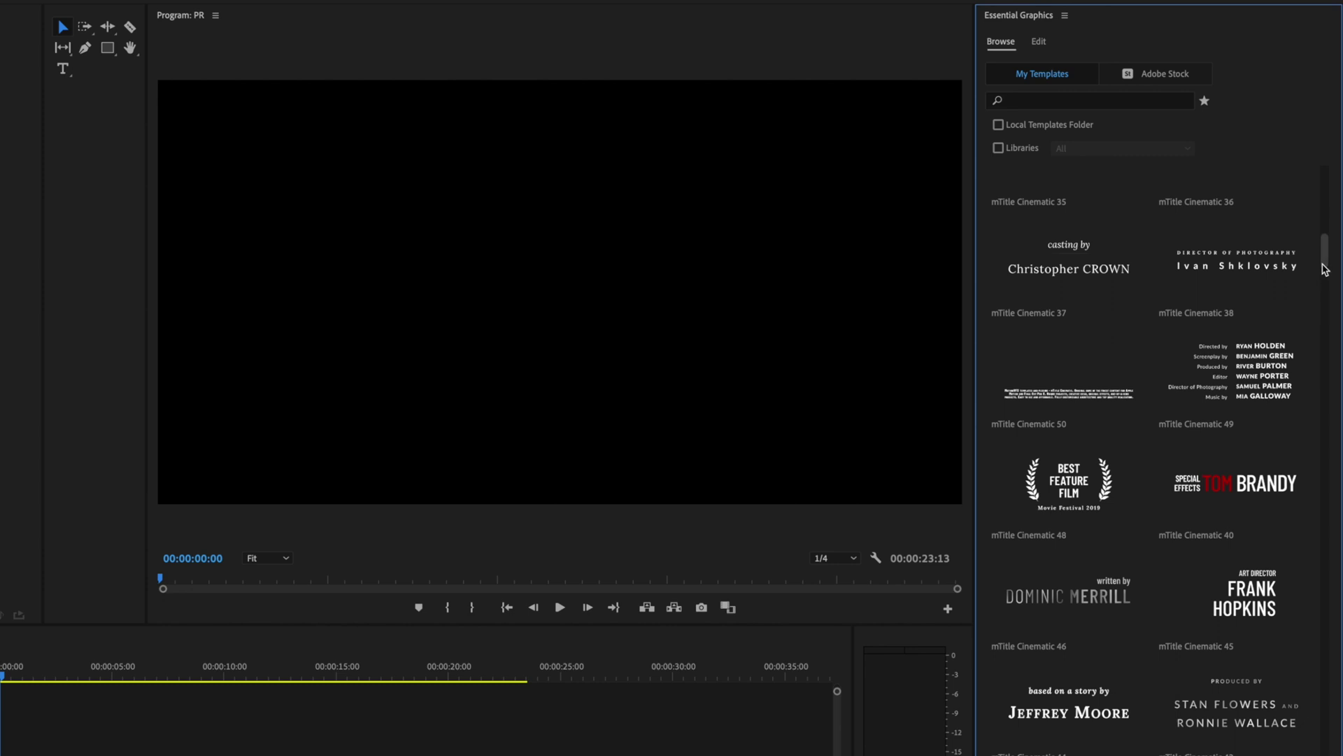
Step: Drop mTitle Cinematic 50 onto V2 at the sequence start and scrub to where its text shows
click(1084, 376)
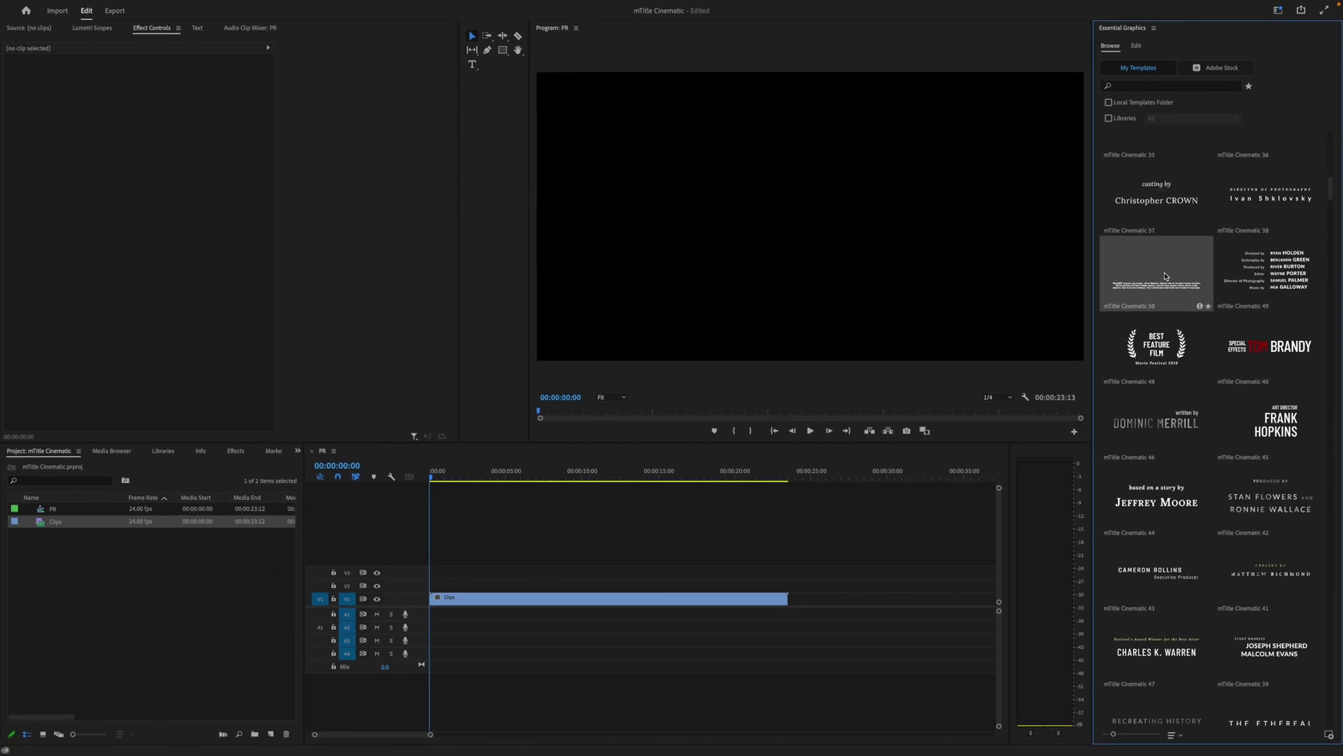
drag(1165, 276, 432, 582)
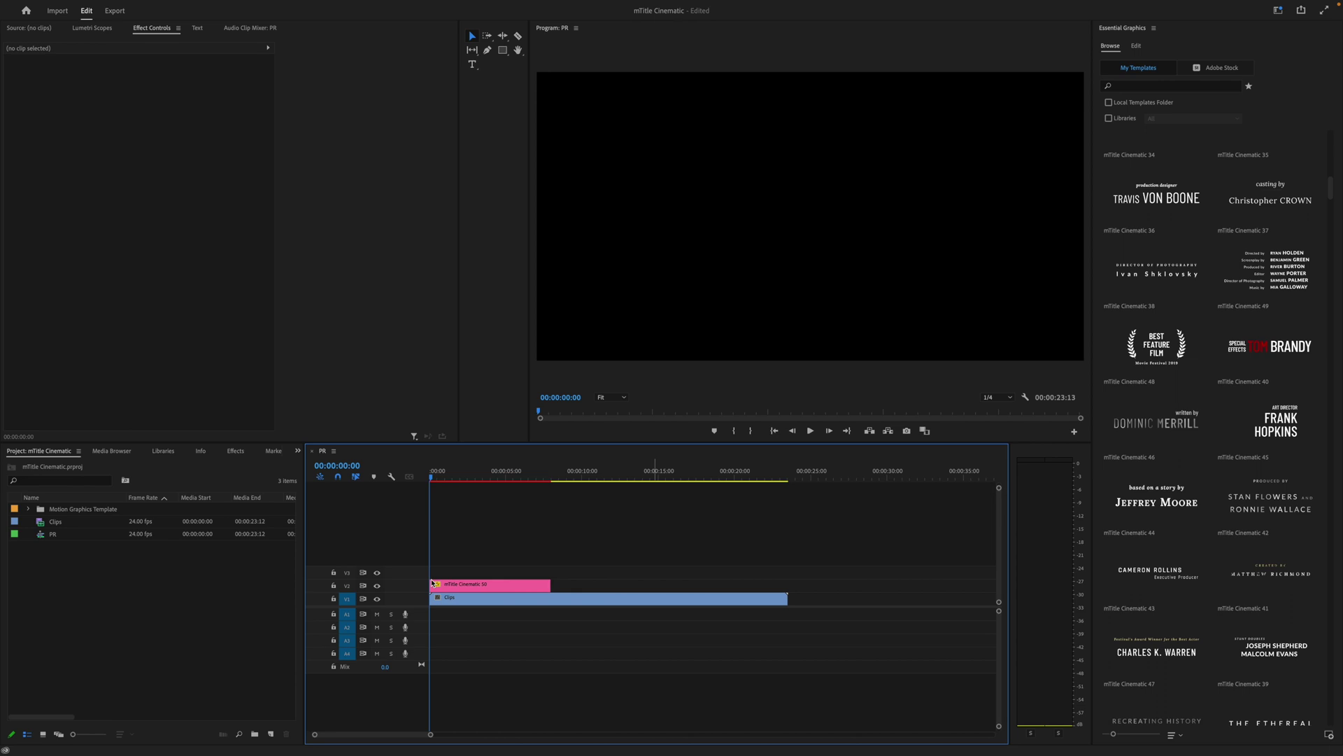
scroll(455, 707, up, 5)
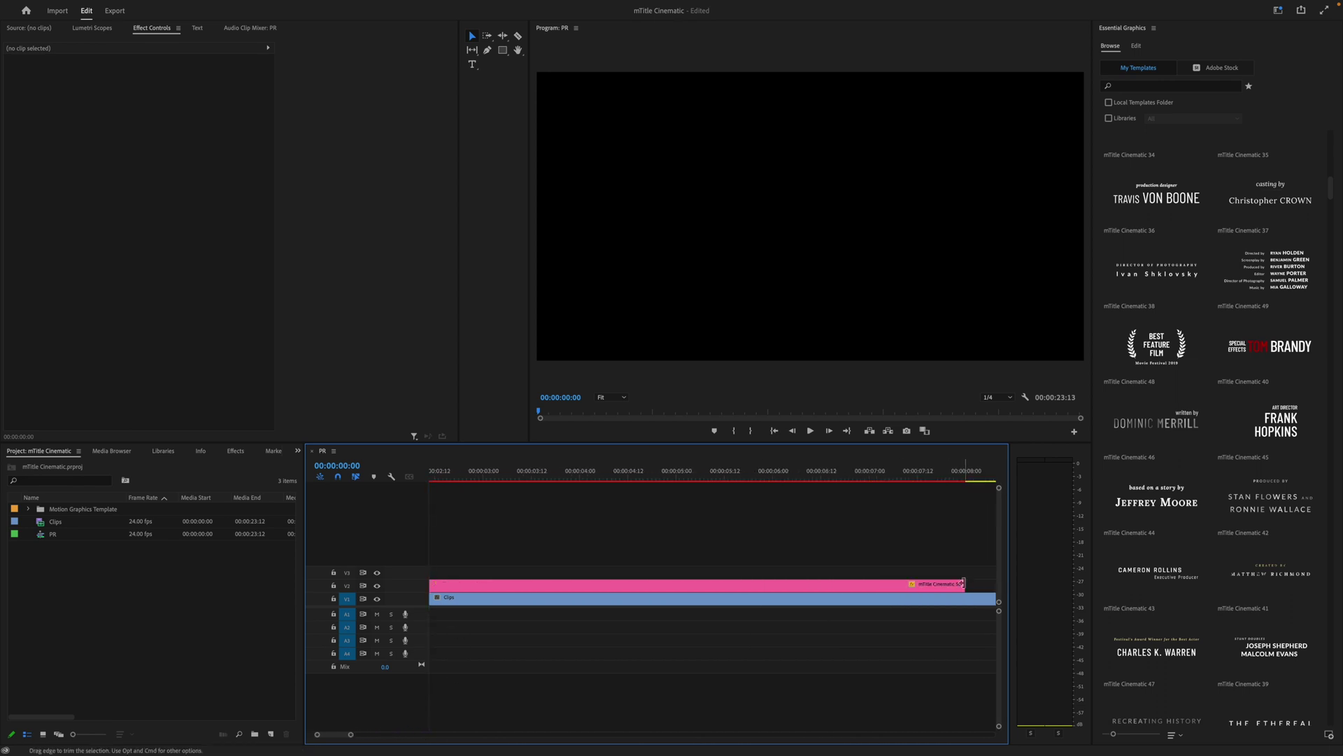
click(620, 481)
drag(620, 482, 681, 479)
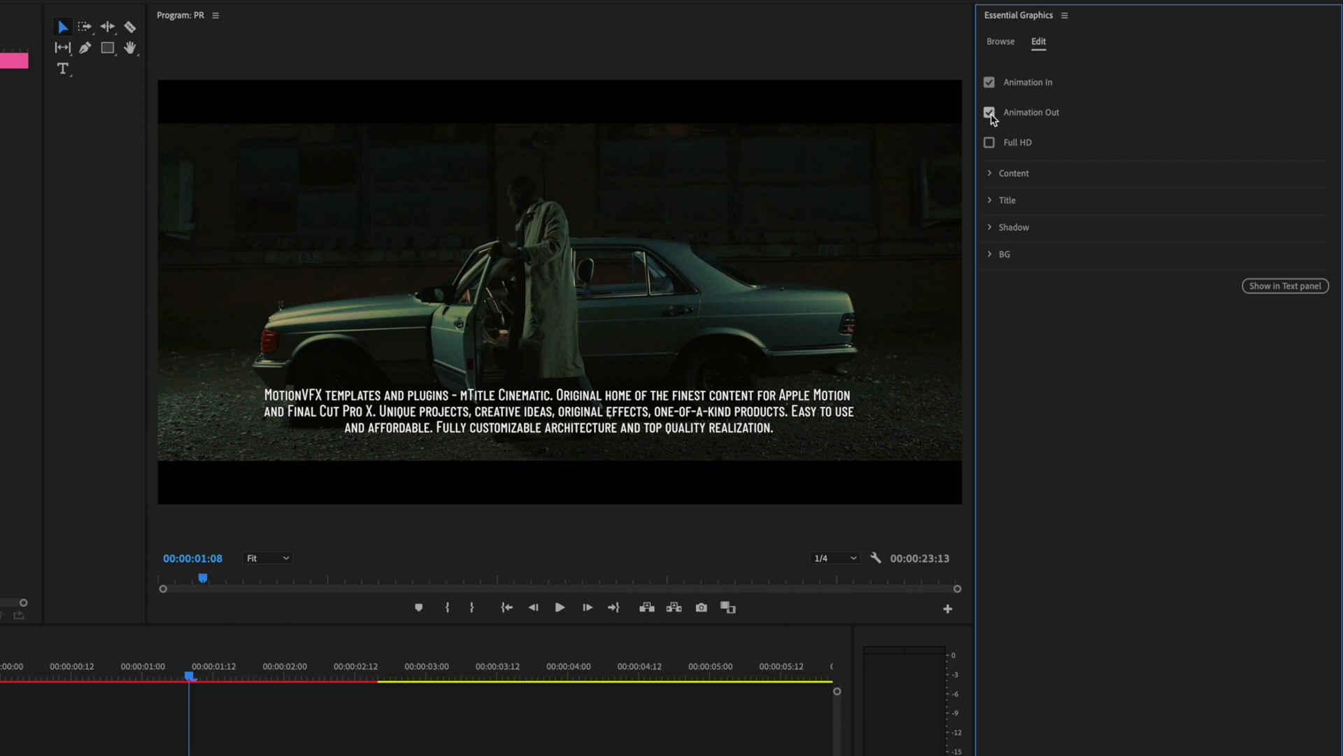
Step: Uncheck Animation Out on the Cinematic 50 title and play it back from 00:00:02:14
click(990, 113)
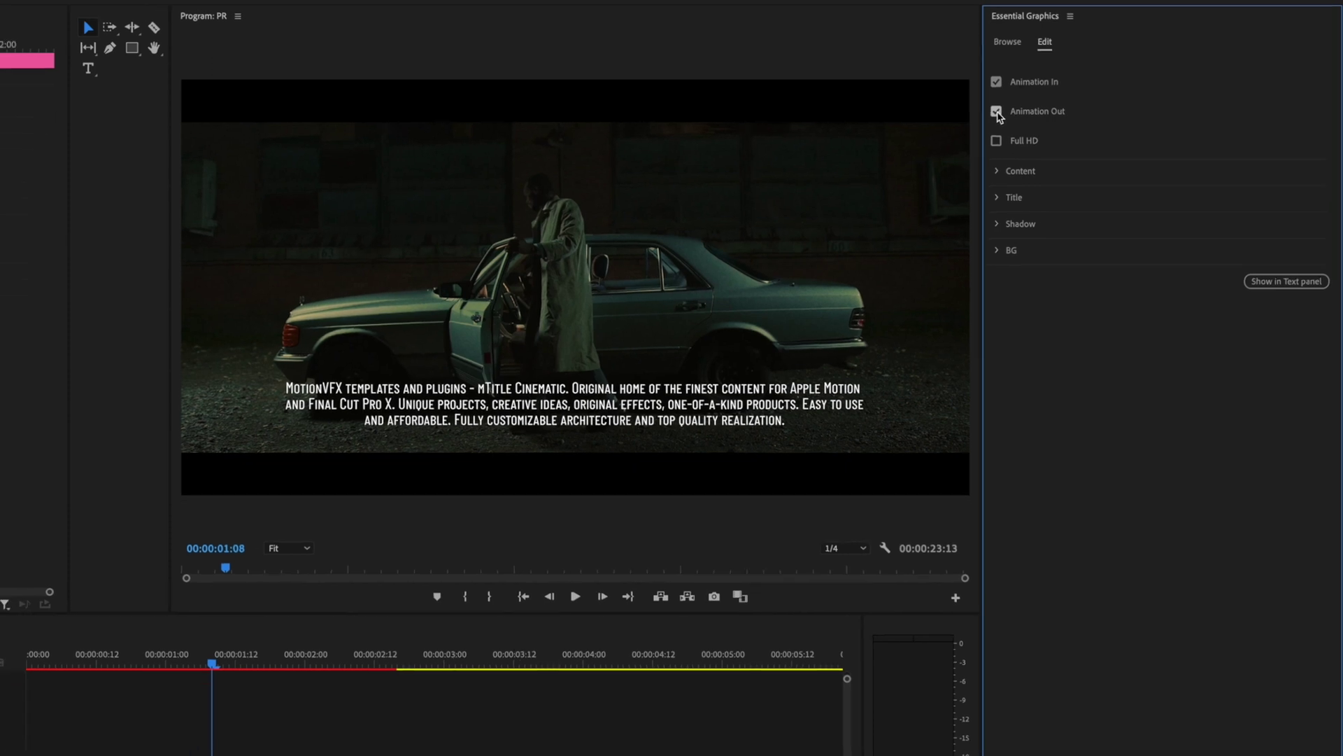
click(361, 679)
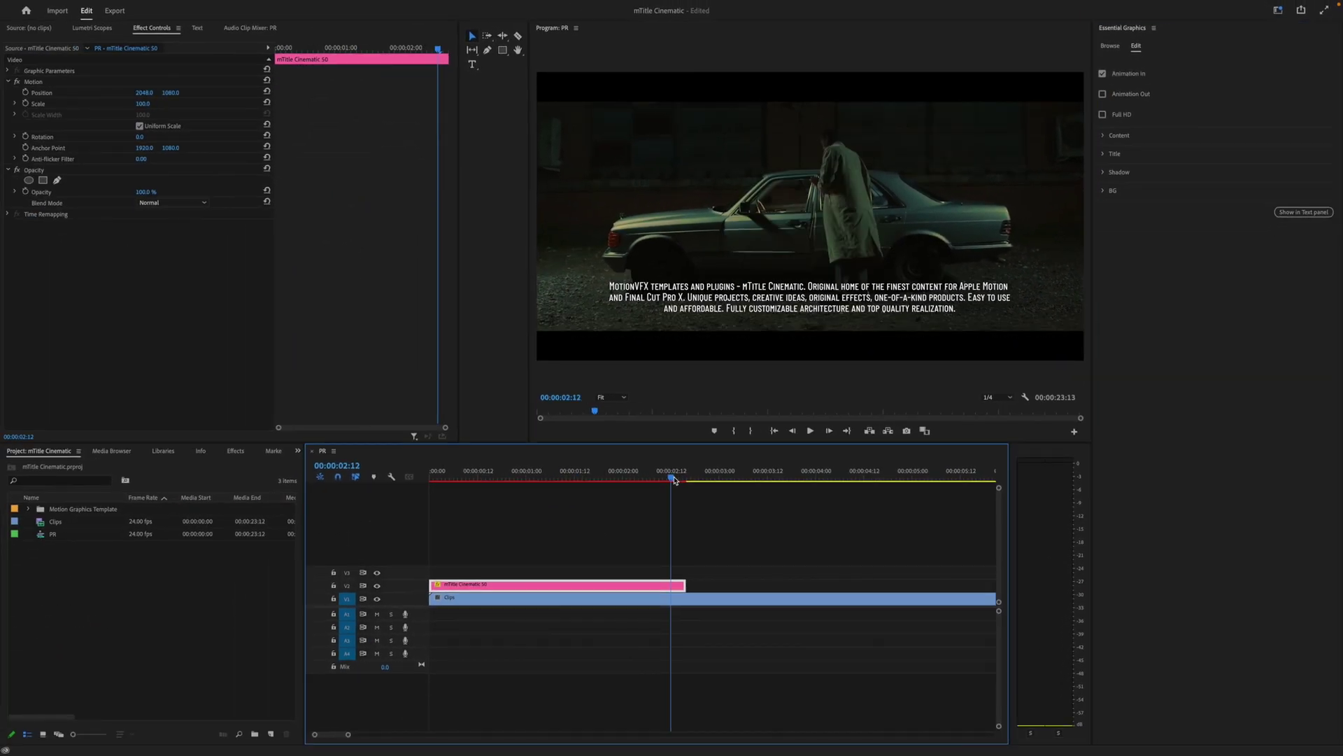
drag(675, 480, 682, 480)
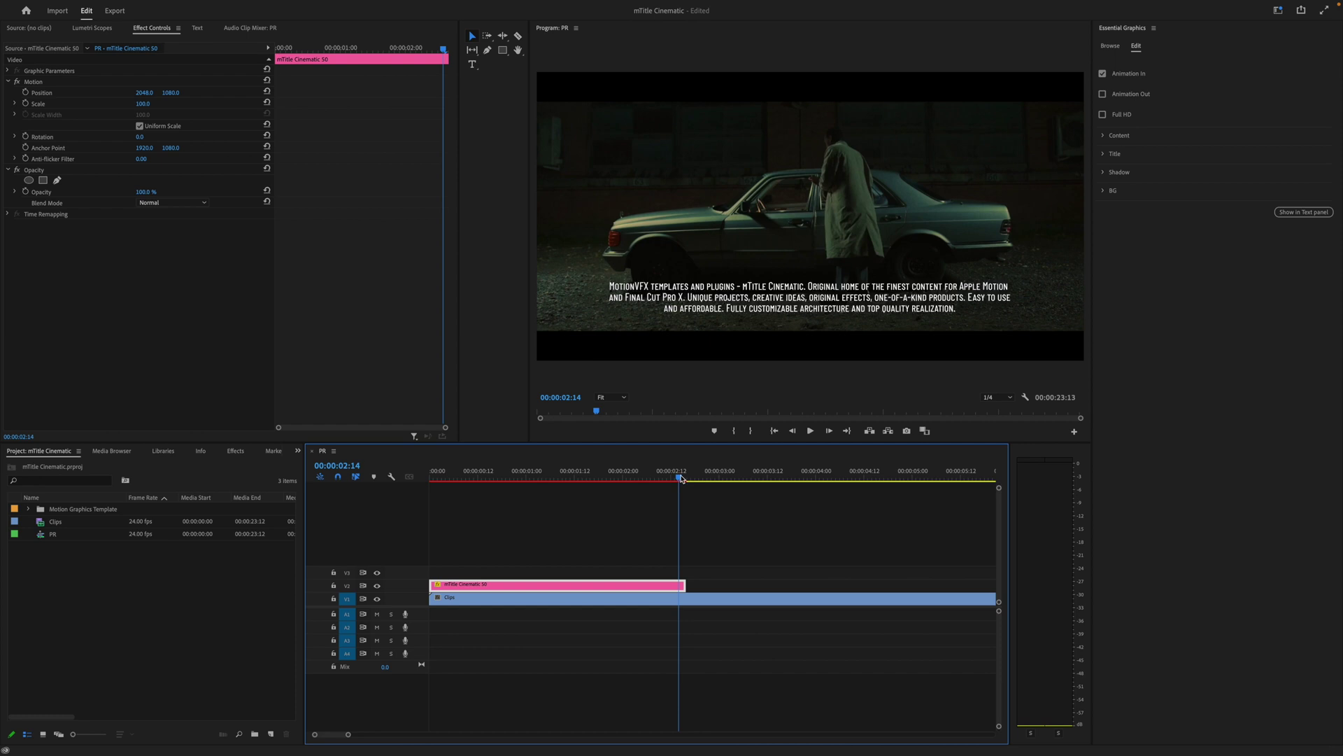
key(space)
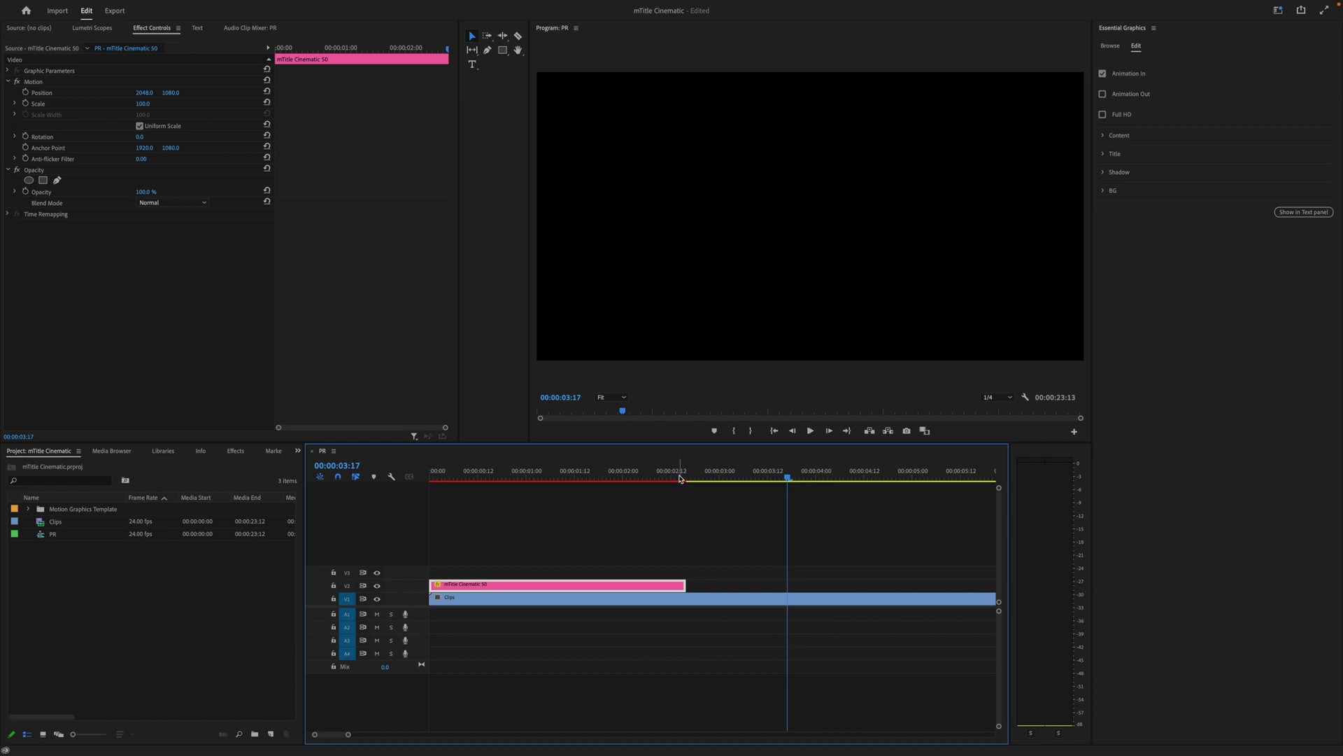
Step: Expand Content and test the title's X/Y position, Scale and Opacity, leaving Opacity at 100
click(680, 480)
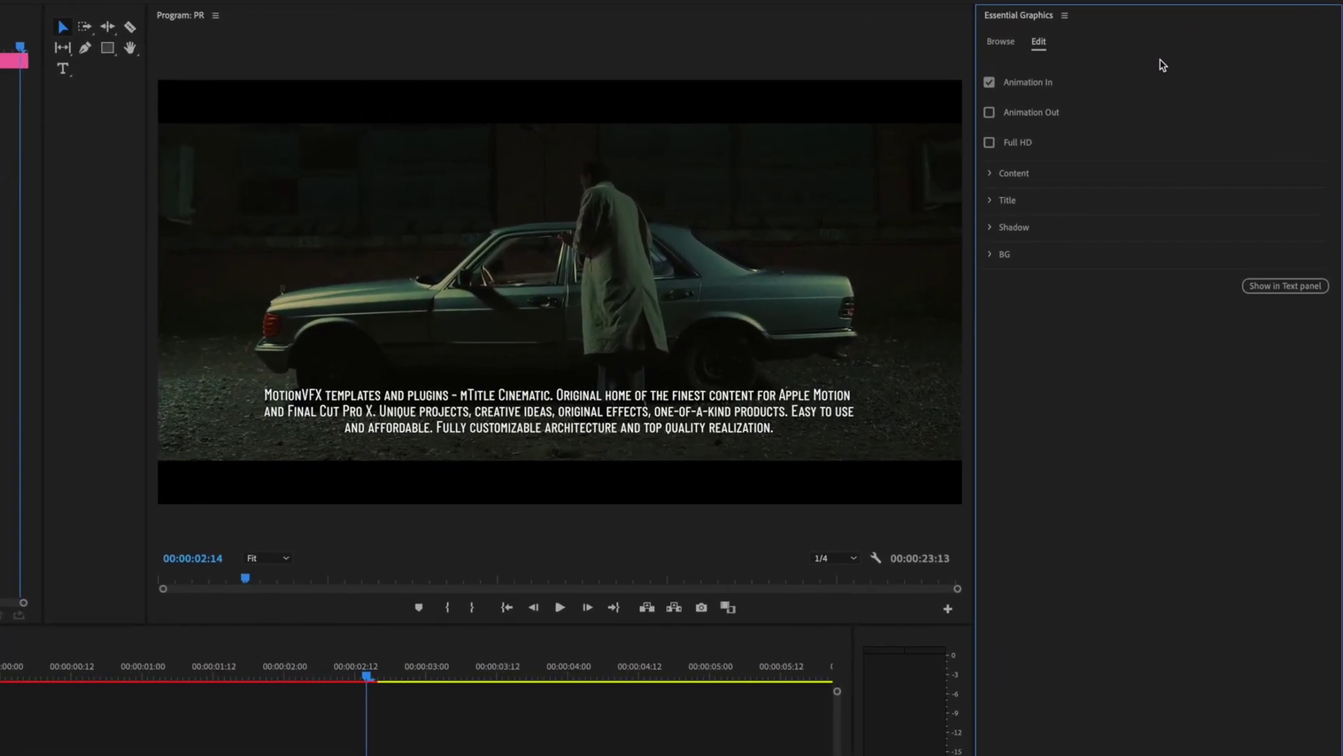
click(990, 174)
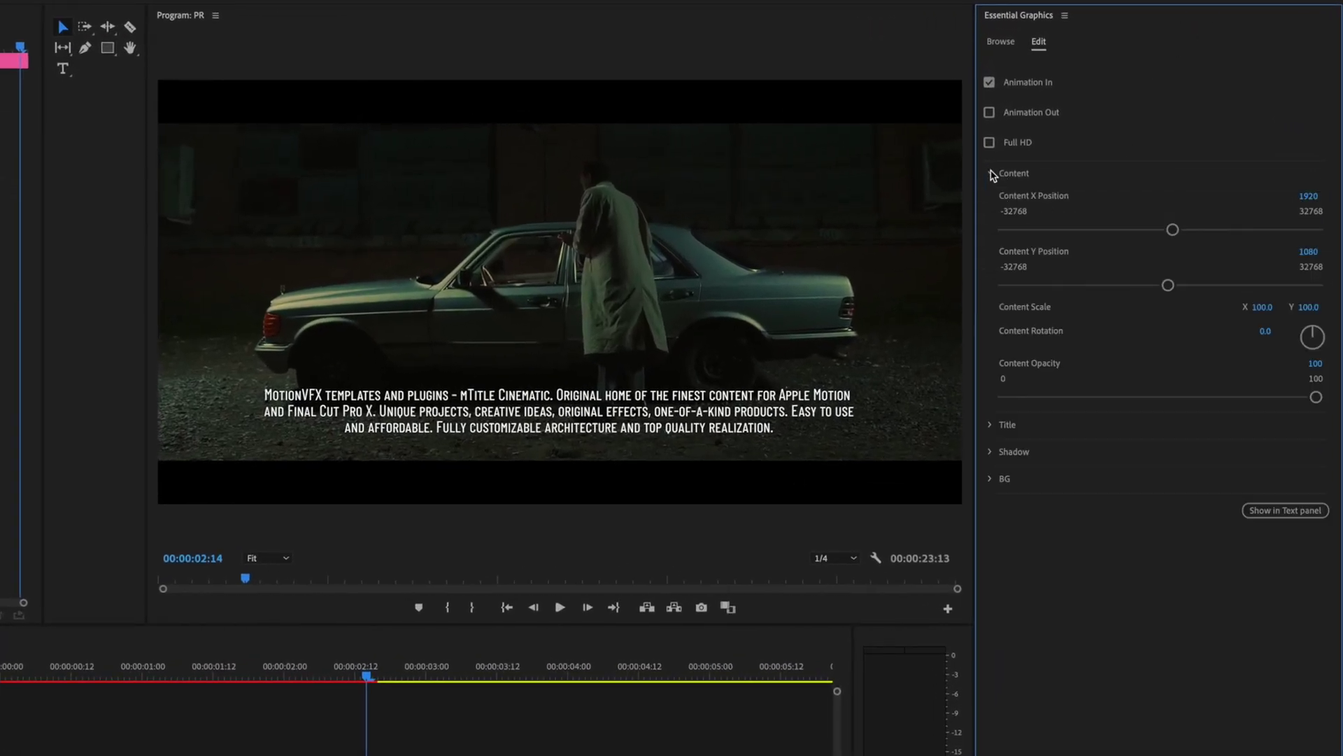
mouse_move(1171, 228)
mouse_down()
mouse_move(1148, 228)
mouse_move(1173, 230)
mouse_up()
drag(1169, 284, 1168, 285)
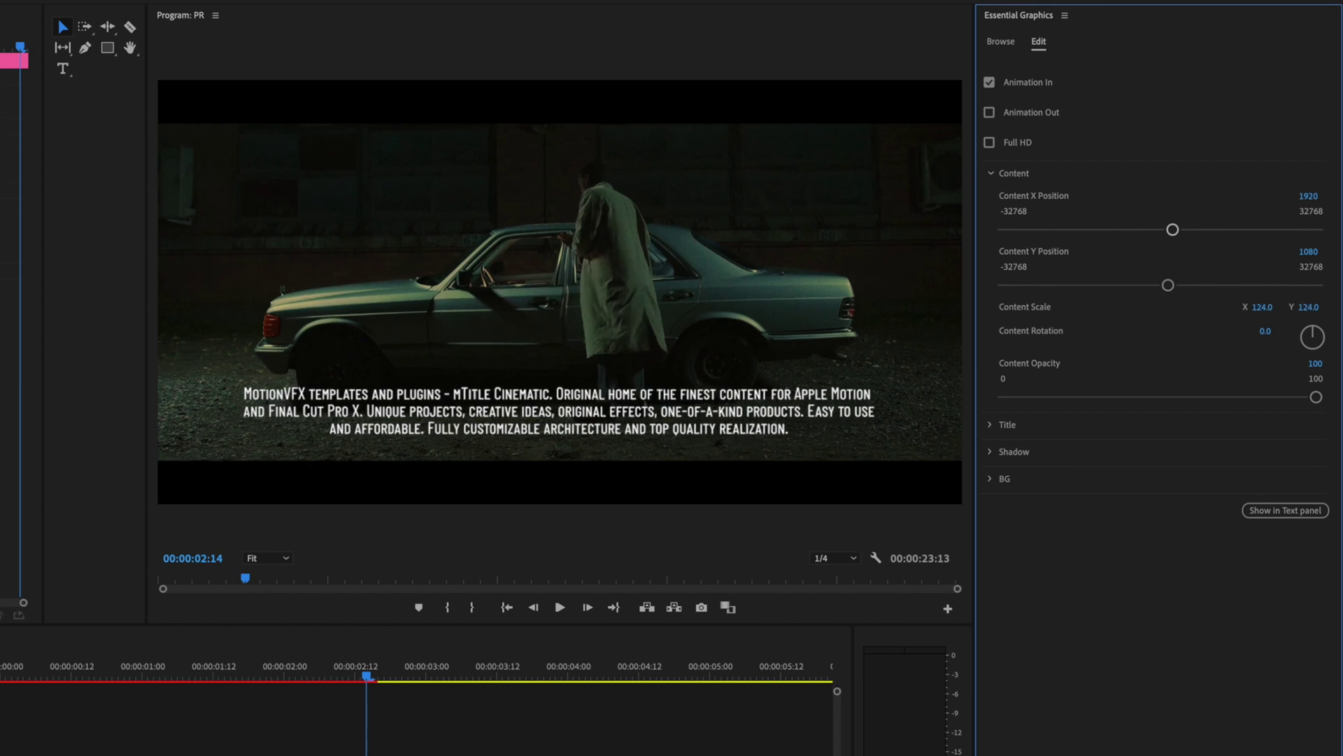
click(1267, 307)
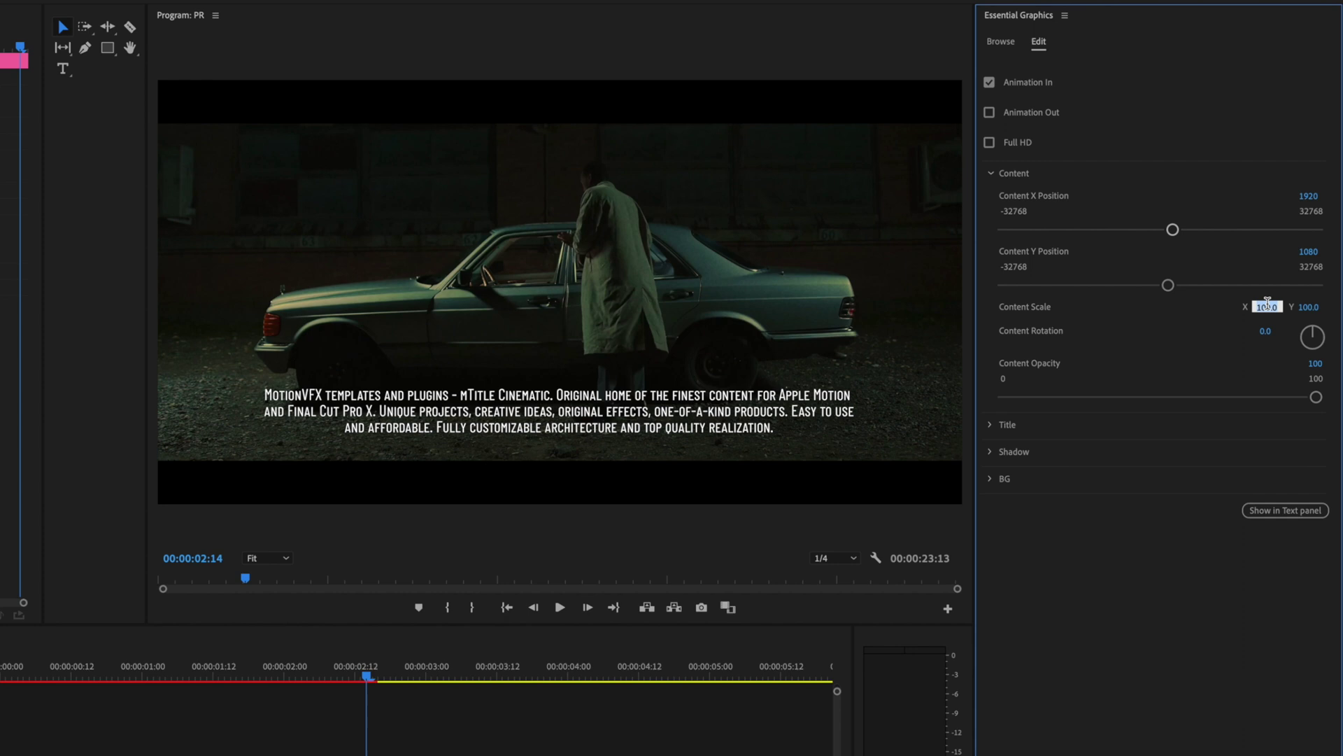
click(1104, 367)
mouse_move(1319, 399)
mouse_down()
mouse_move(1006, 397)
mouse_move(1262, 400)
mouse_move(888, 423)
mouse_move(1341, 413)
mouse_up()
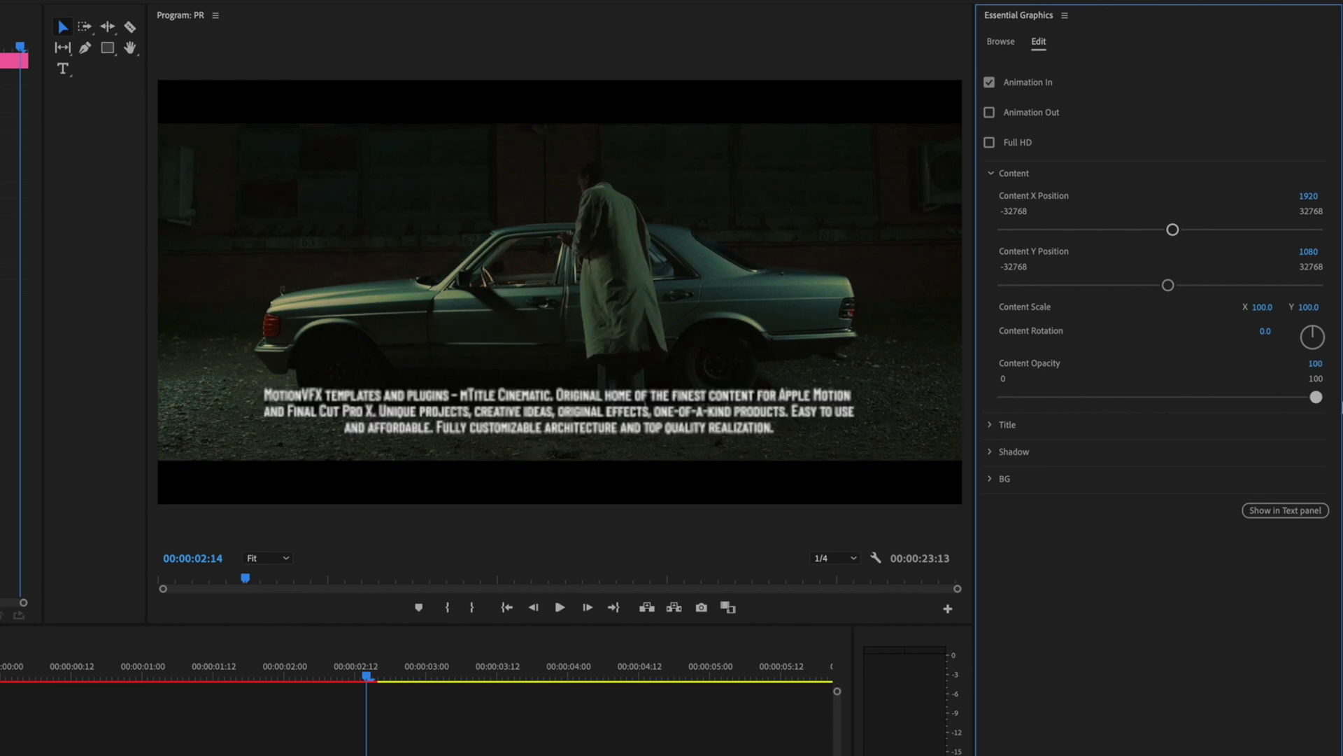
Step: Expand the Title and Shadow sections to review the Barlow Condensed text and disabled shadow
click(1000, 426)
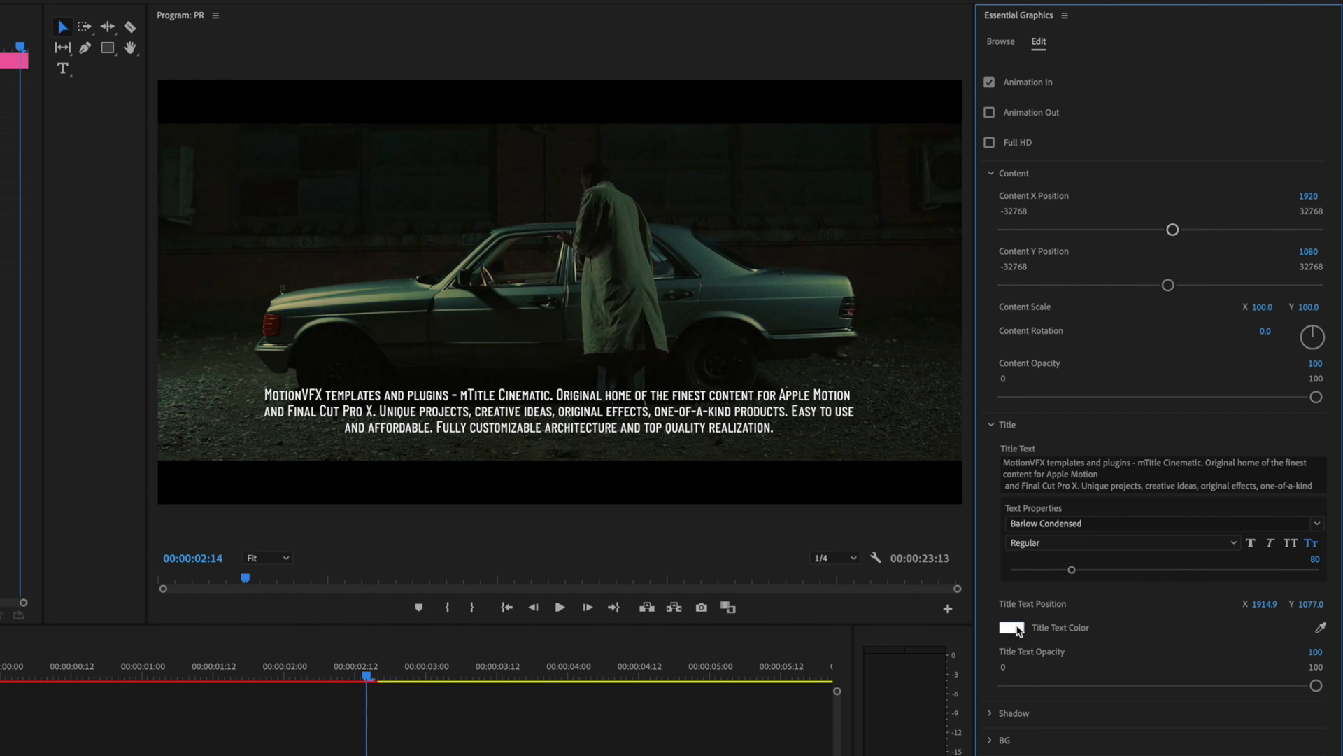
click(991, 713)
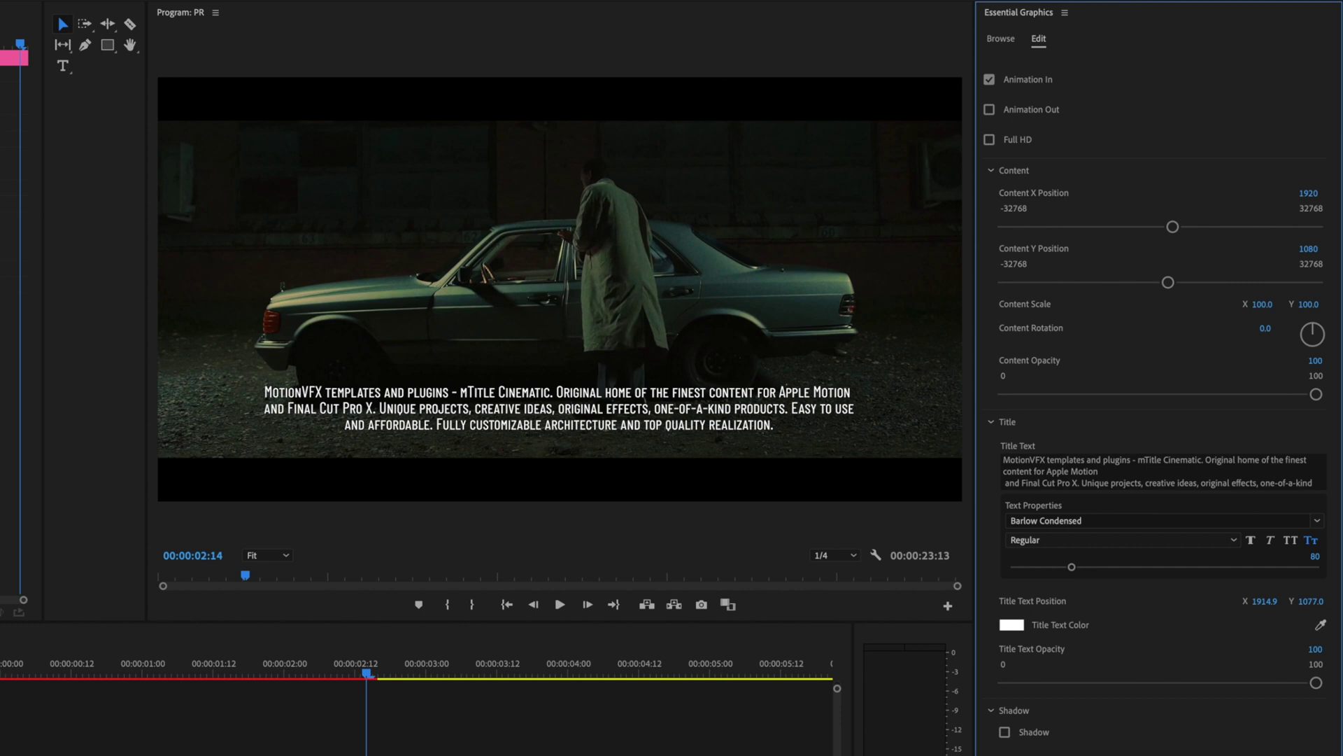
Step: Add the laurel mTitle Cinematic 48 right after the first title on V2, closing the gap
click(1002, 40)
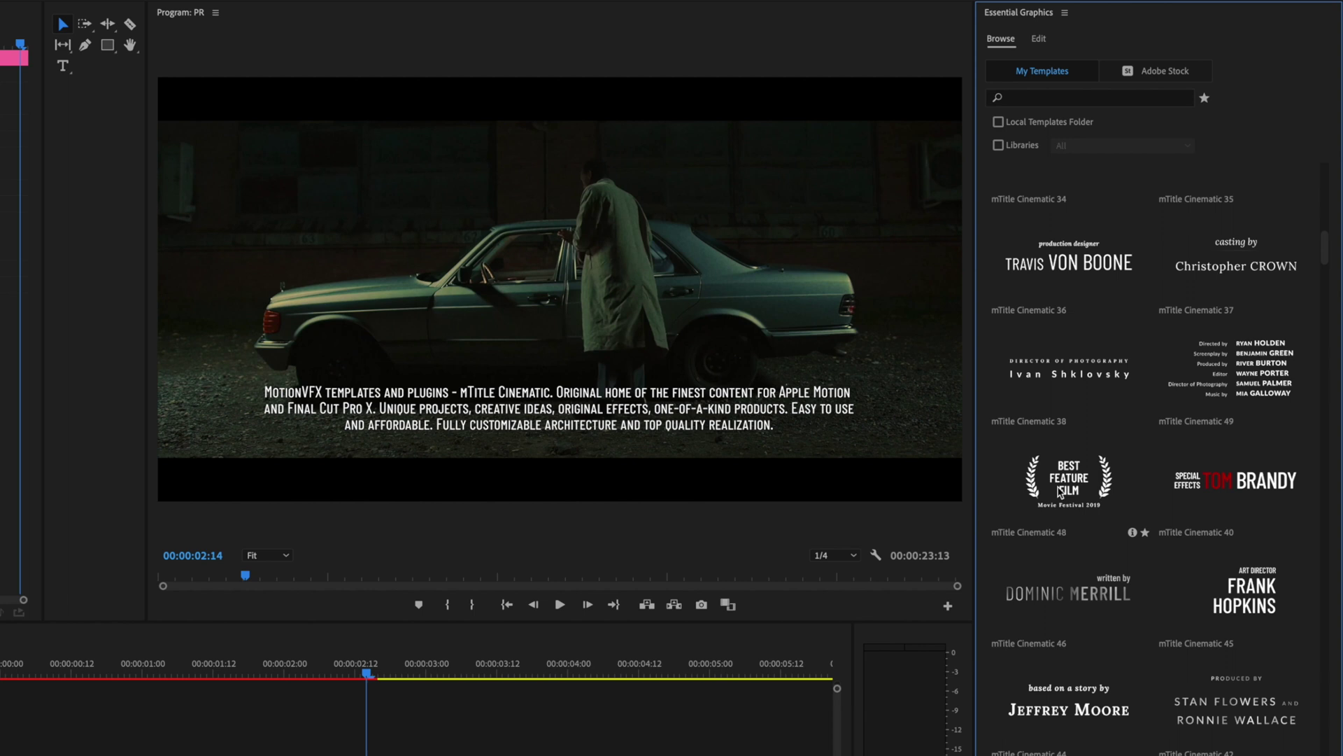
drag(1086, 478, 425, 755)
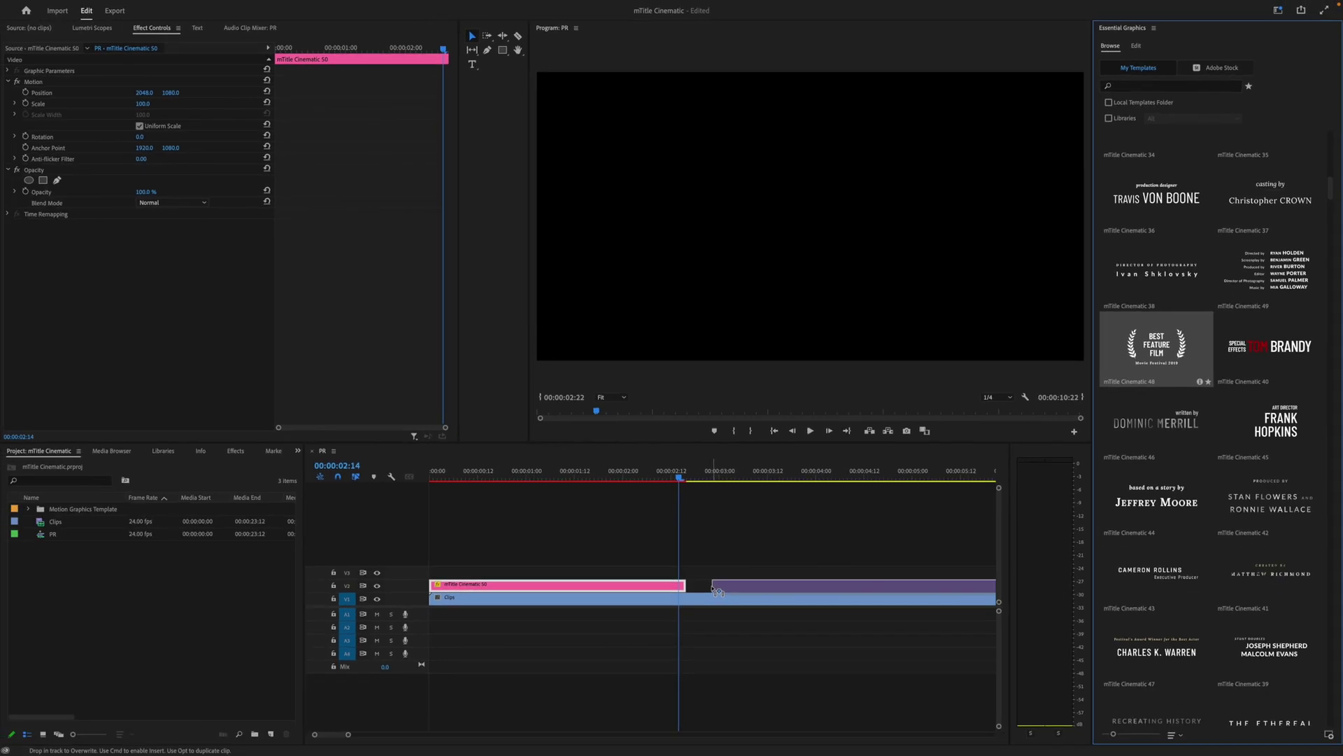
drag(718, 591, 713, 588)
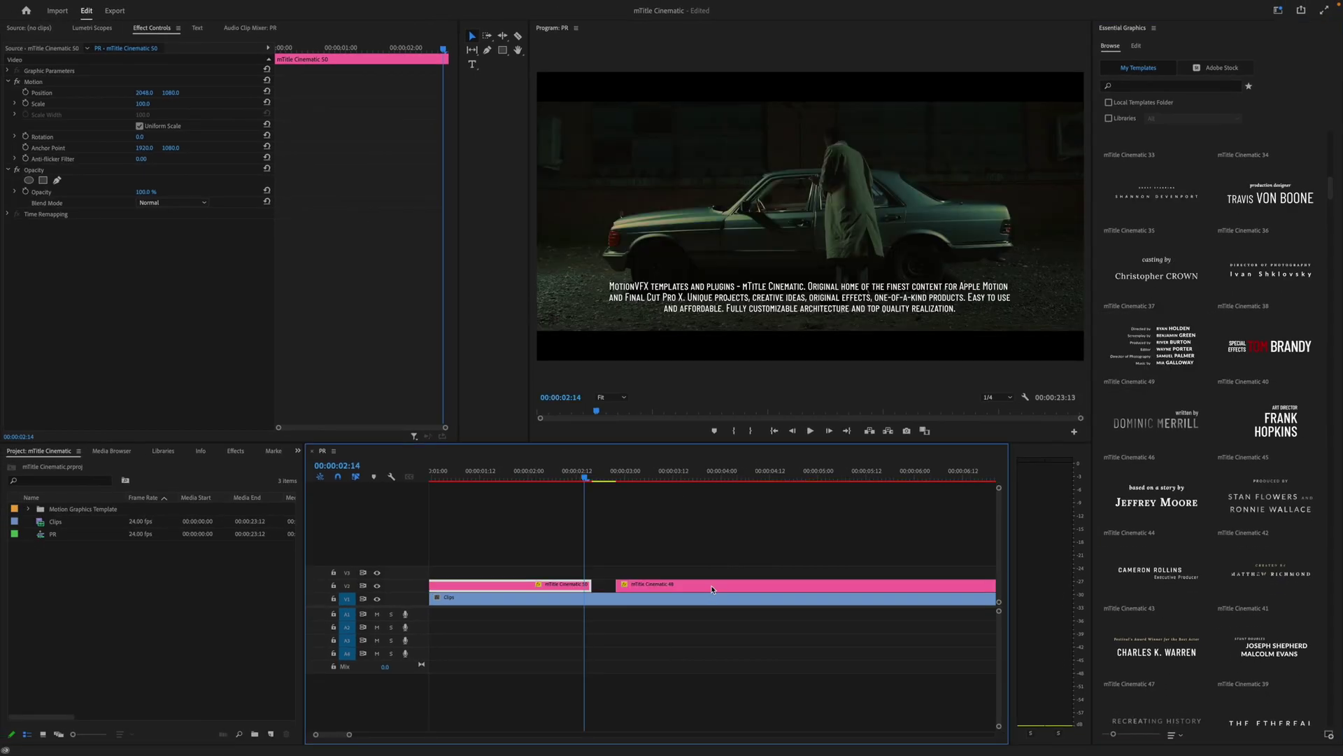
drag(711, 585, 686, 584)
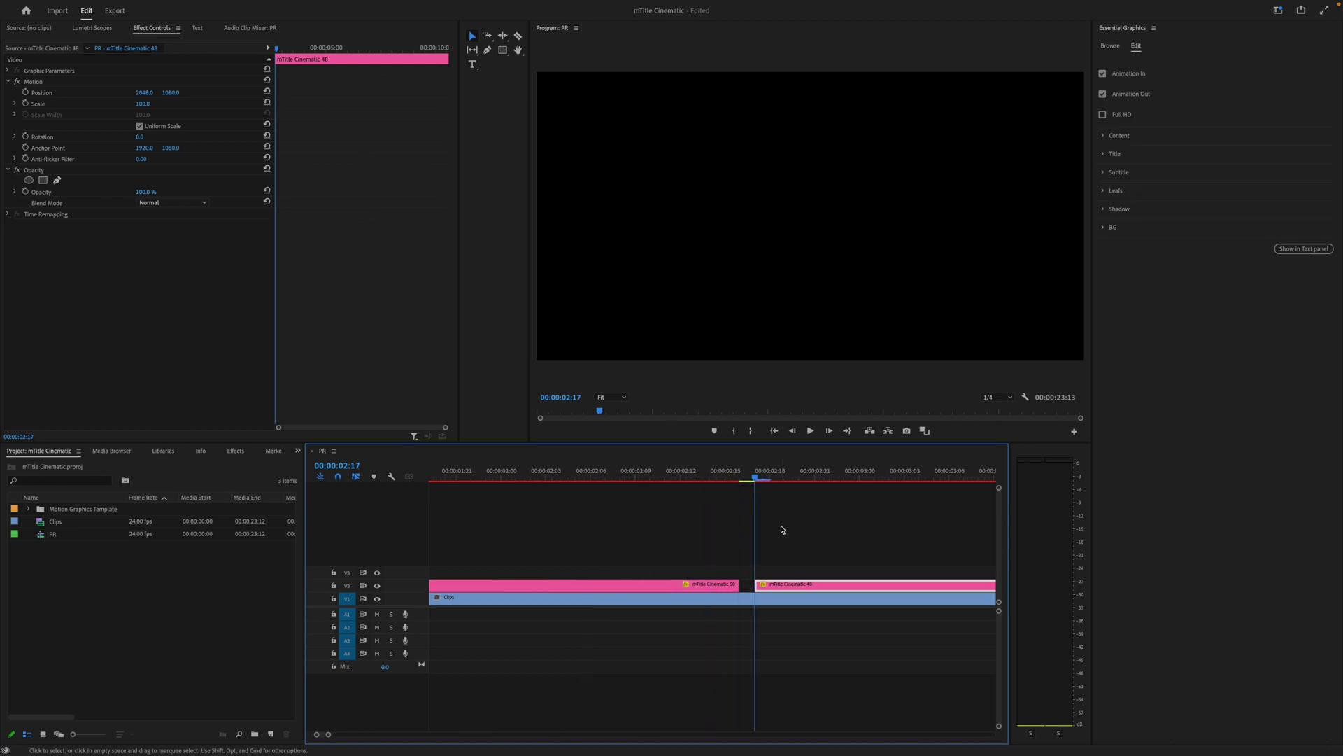
key(minus)
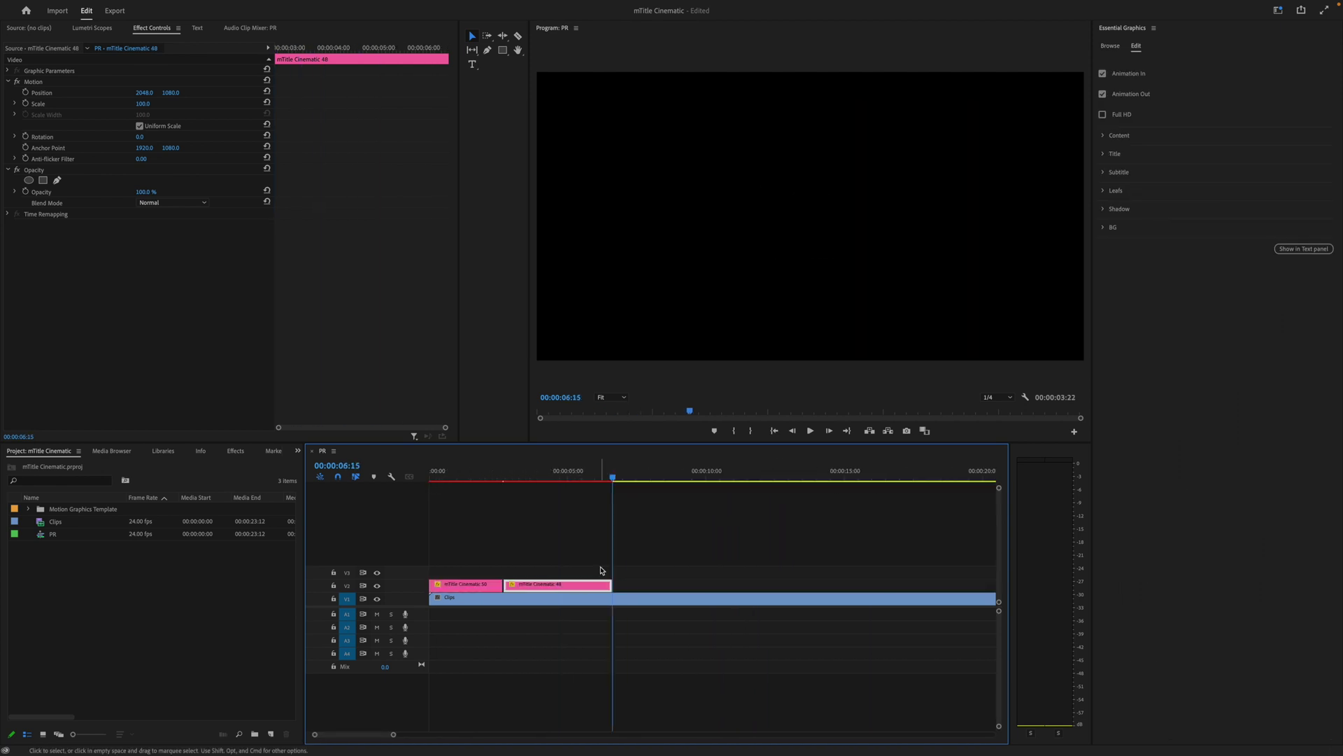
click(551, 476)
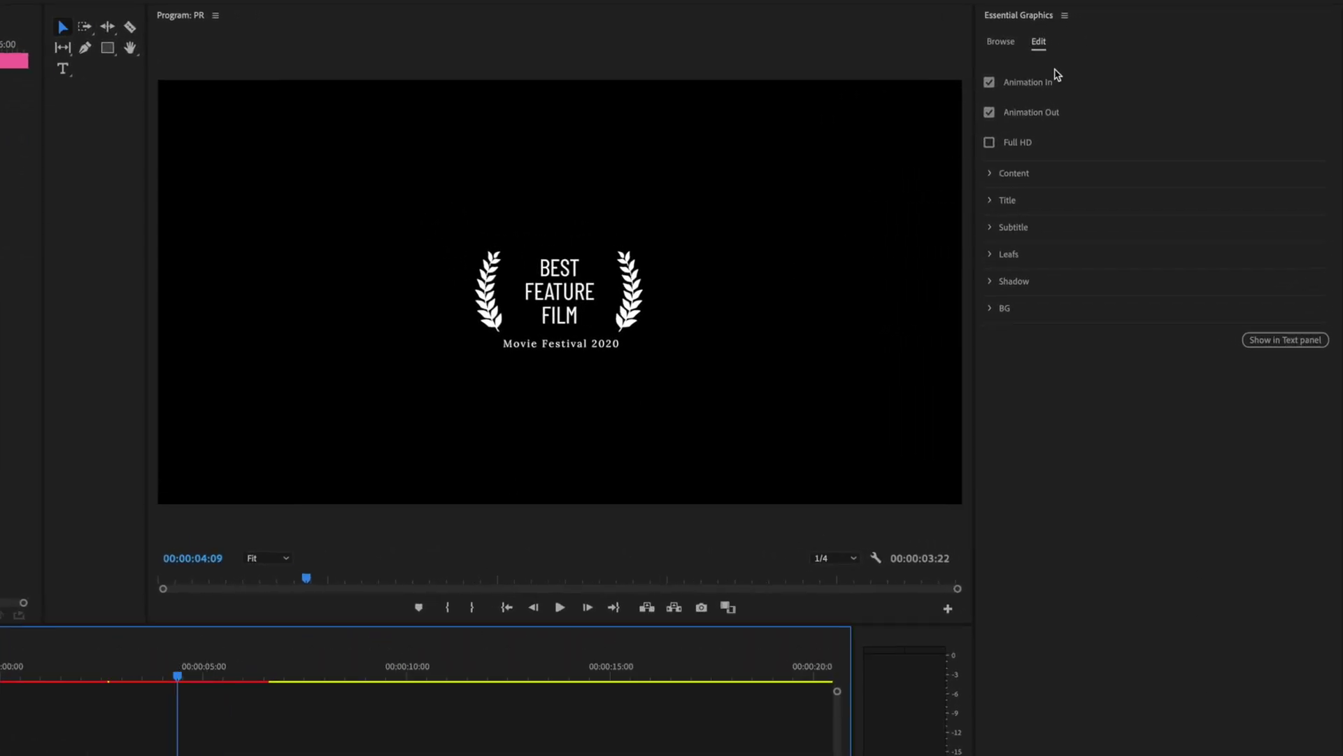
Step: Set the laurel title's Content Scale to 137
click(993, 175)
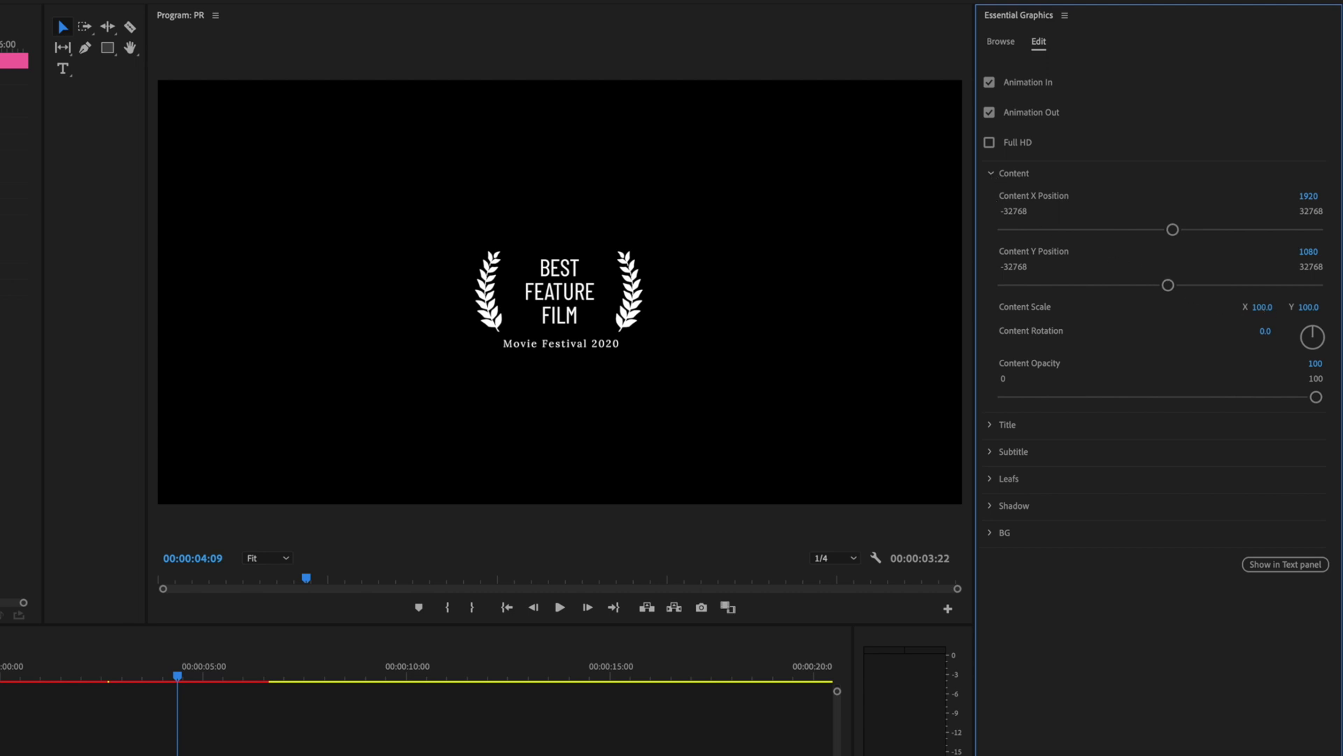
drag(1262, 307, 1274, 307)
click(1264, 307)
text(137)
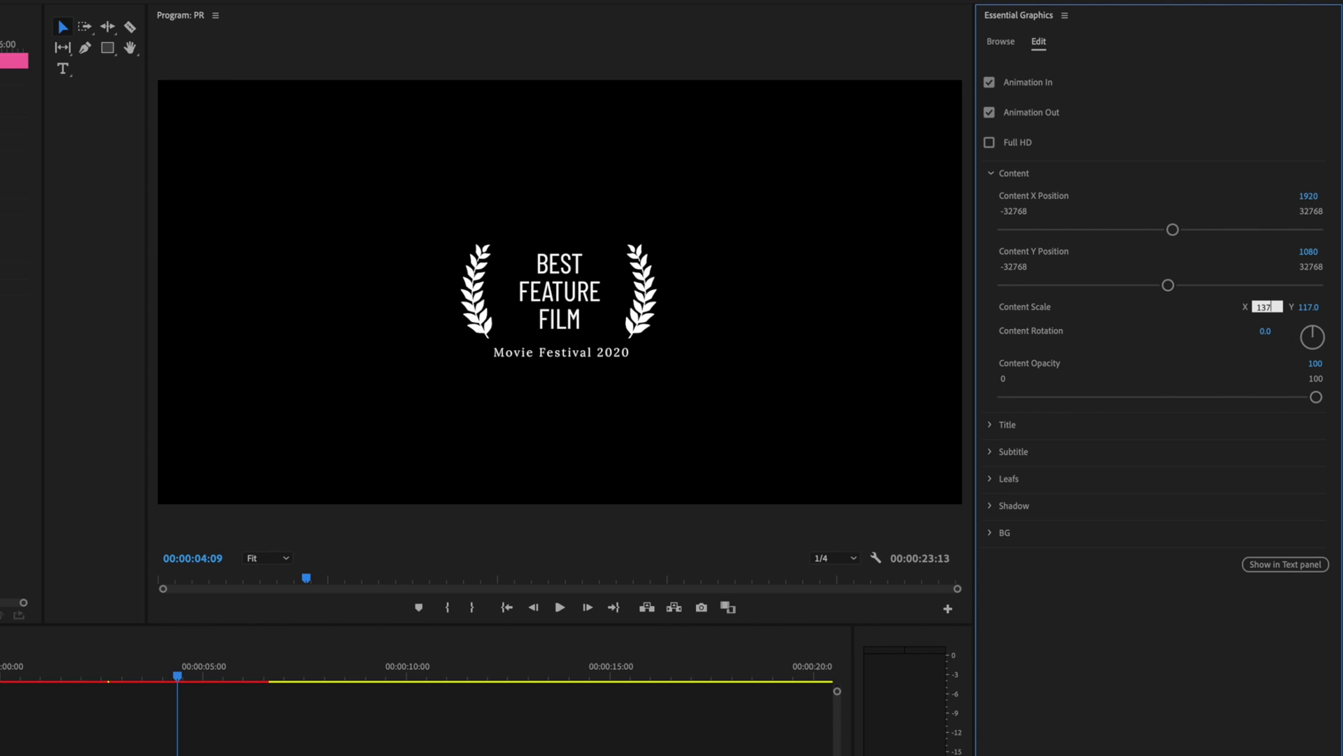
key(Return)
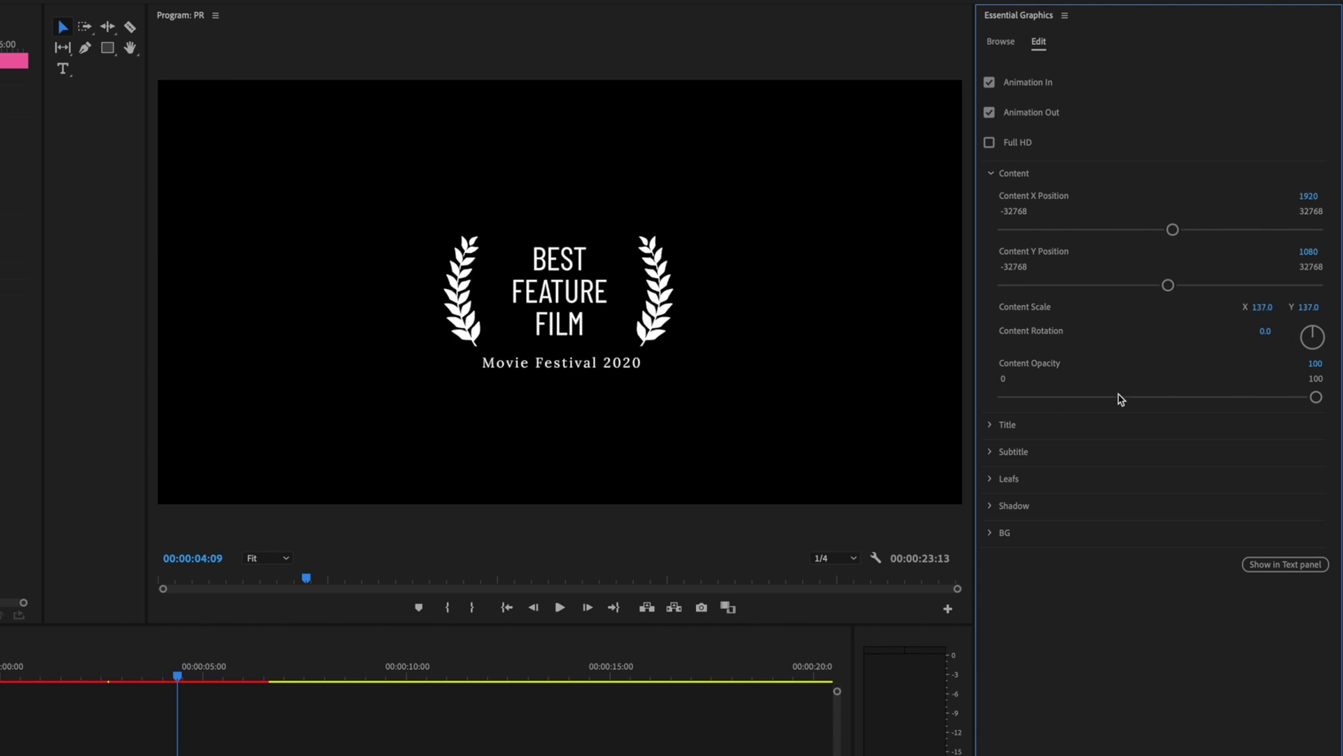
click(992, 426)
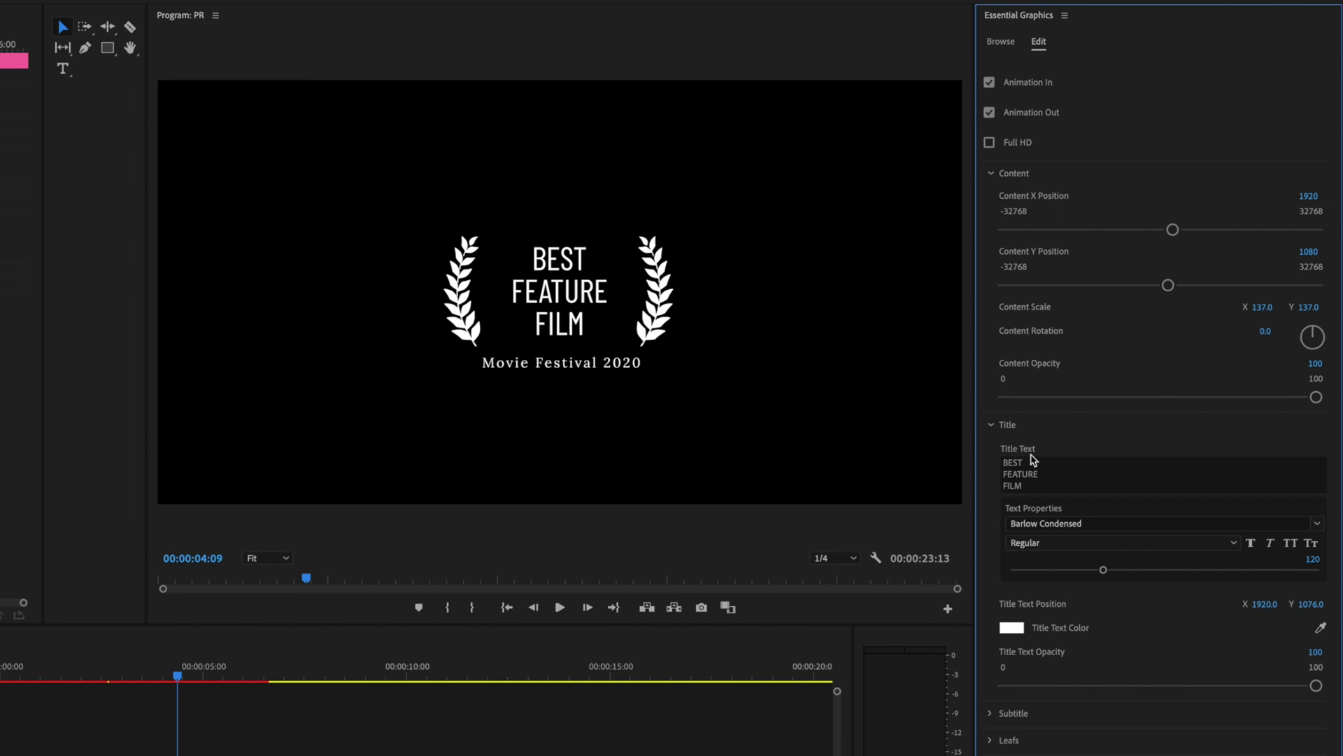
click(1086, 483)
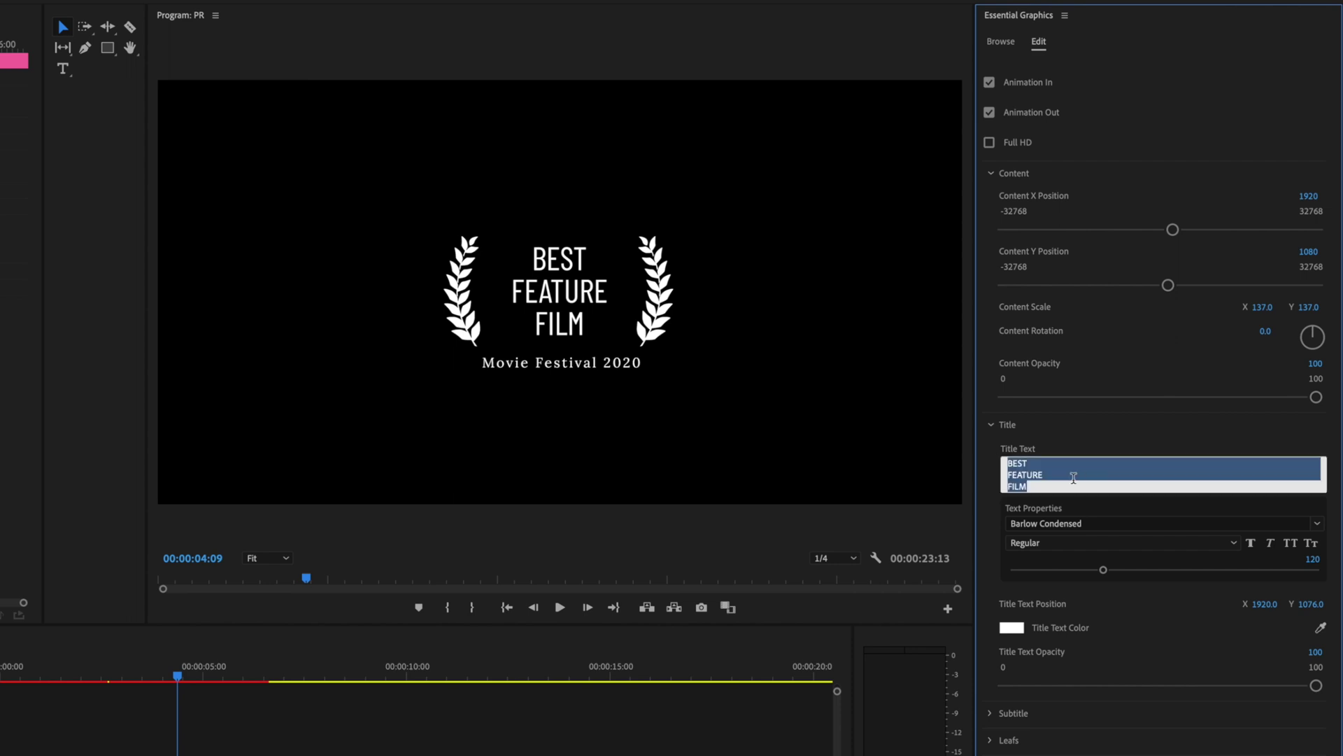
click(1001, 428)
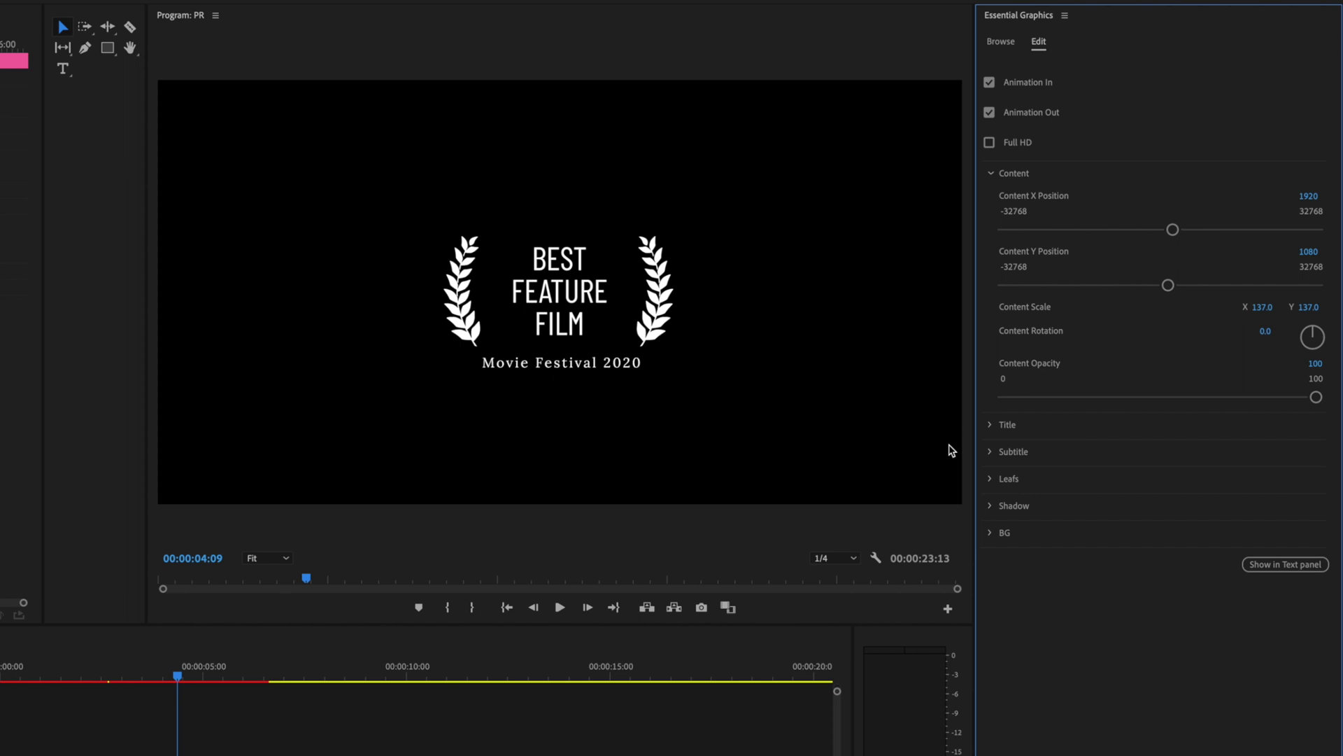
Step: Expand Subtitle, test its opacity, and select the 'Movie Festival 2020' text
click(993, 453)
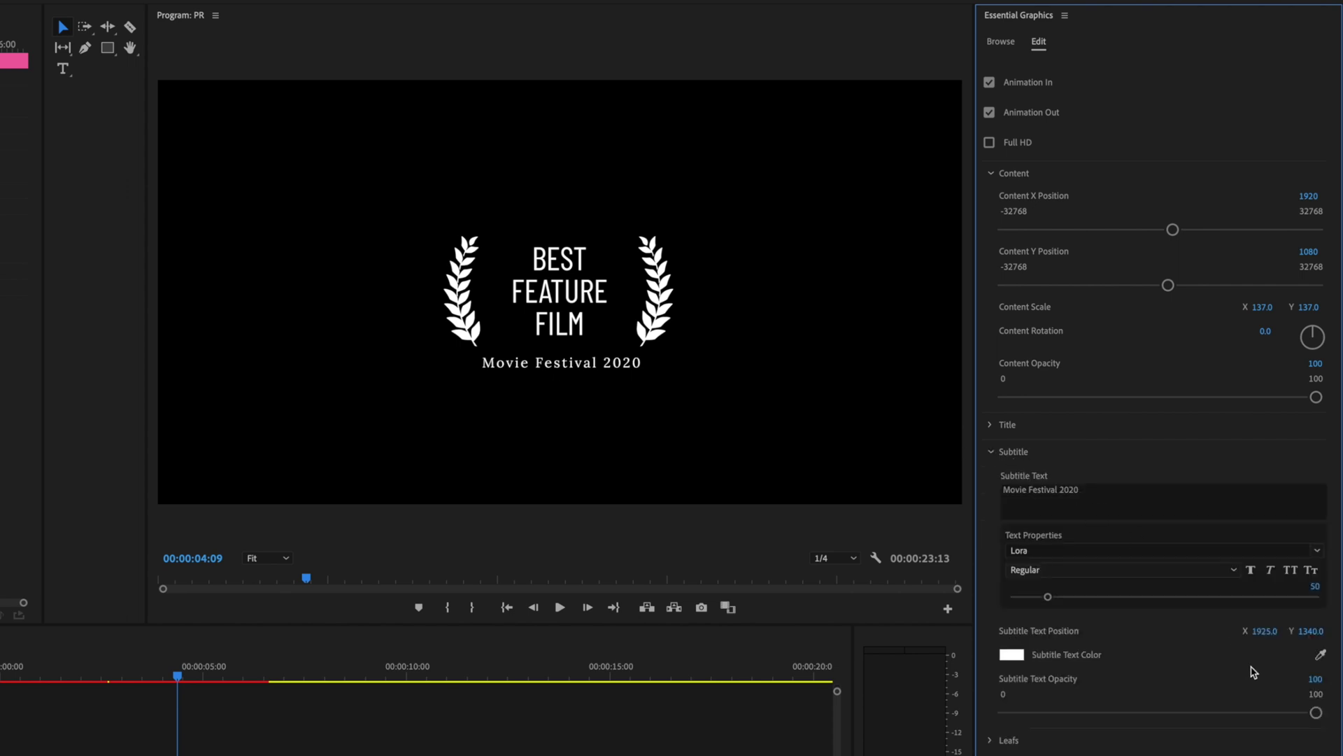
mouse_move(1316, 712)
mouse_down()
mouse_move(926, 725)
mouse_move(1340, 706)
mouse_up()
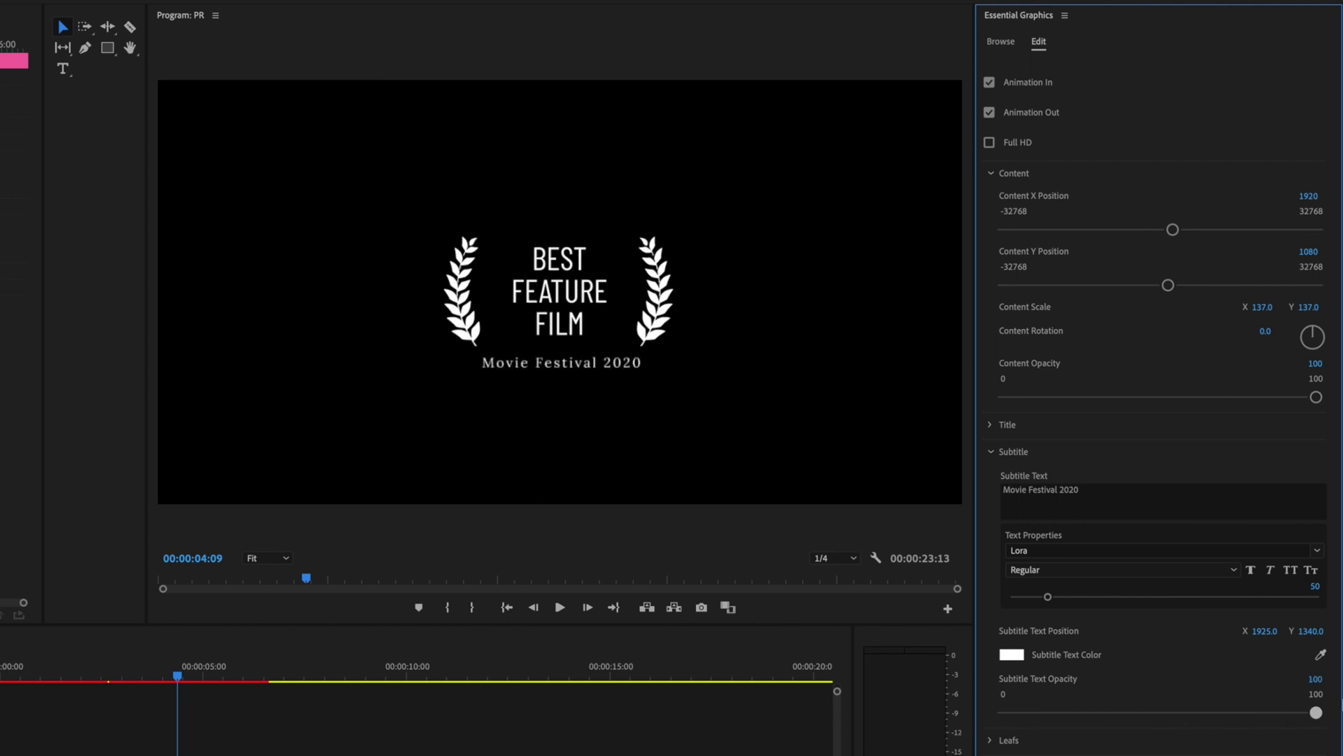
click(1140, 497)
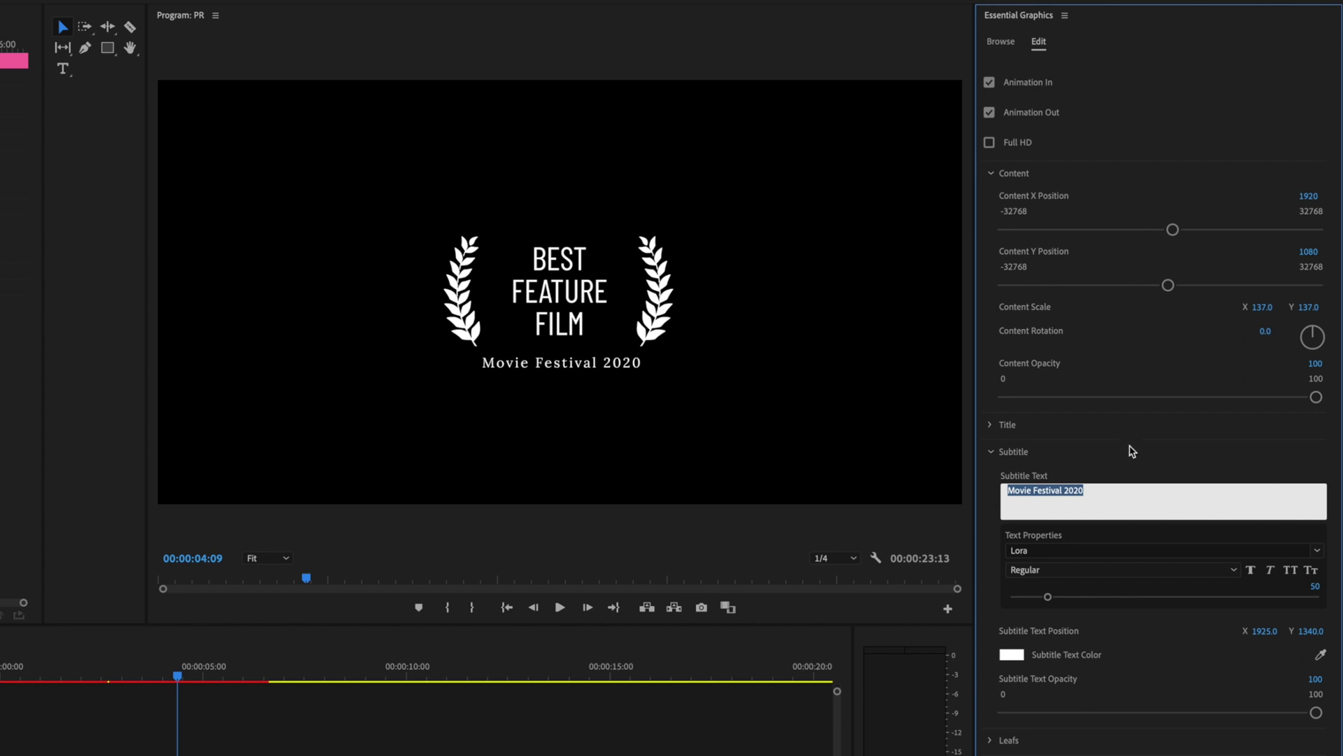
Step: Delete the 'Movie Festival 2020' subtitle text and review the Leafs and Shadow settings
key(BackSpace)
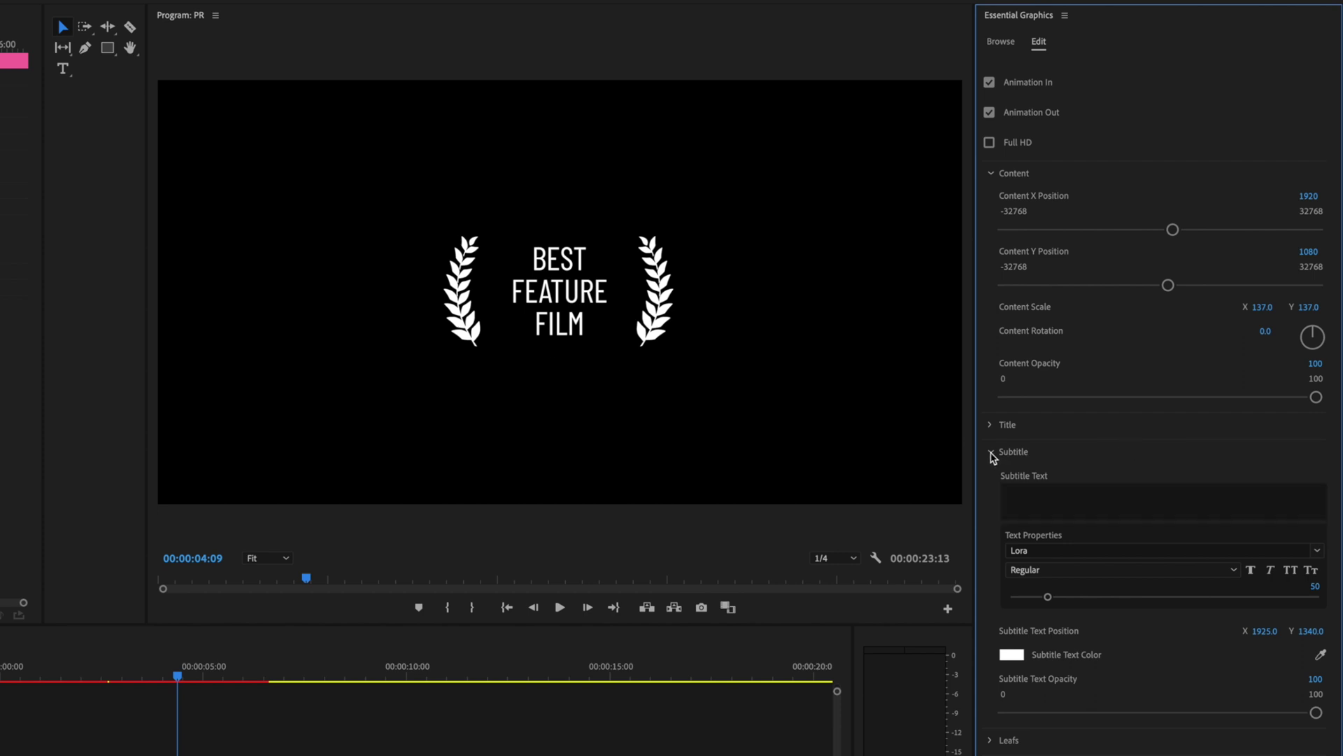
click(991, 453)
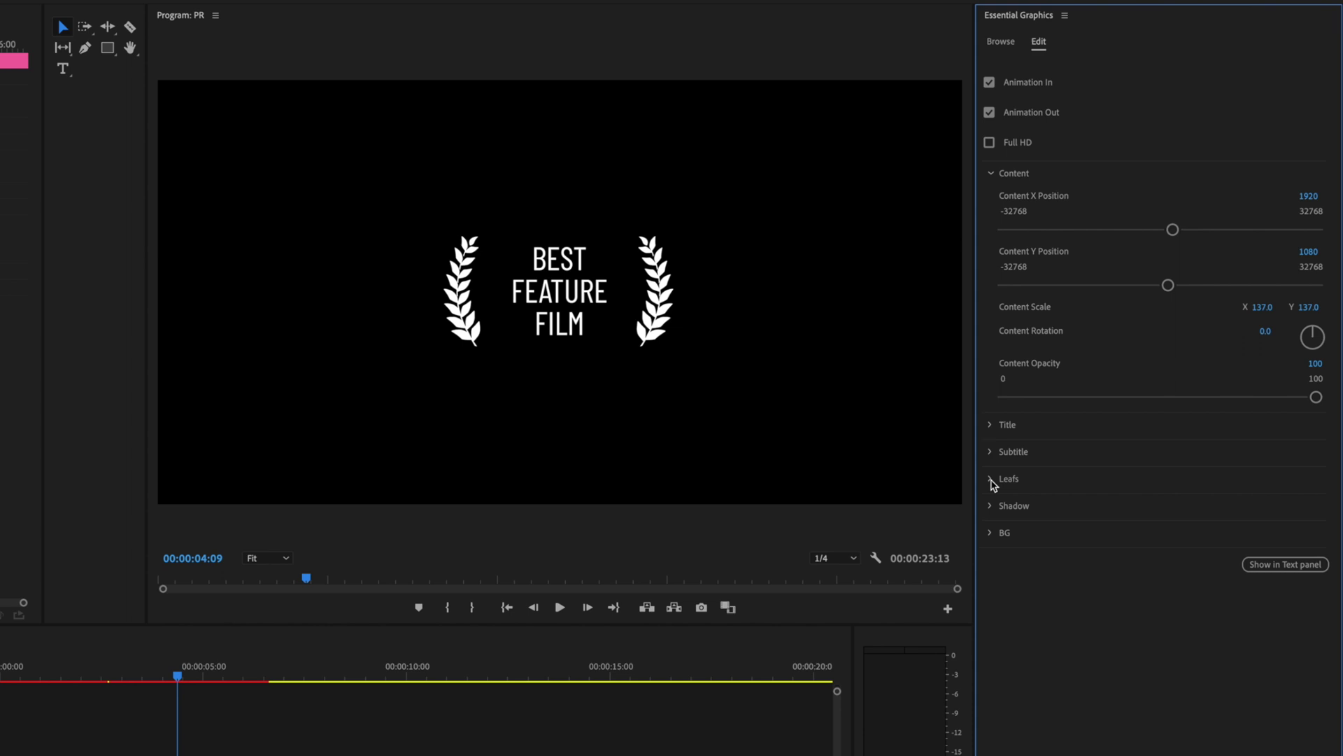
click(990, 482)
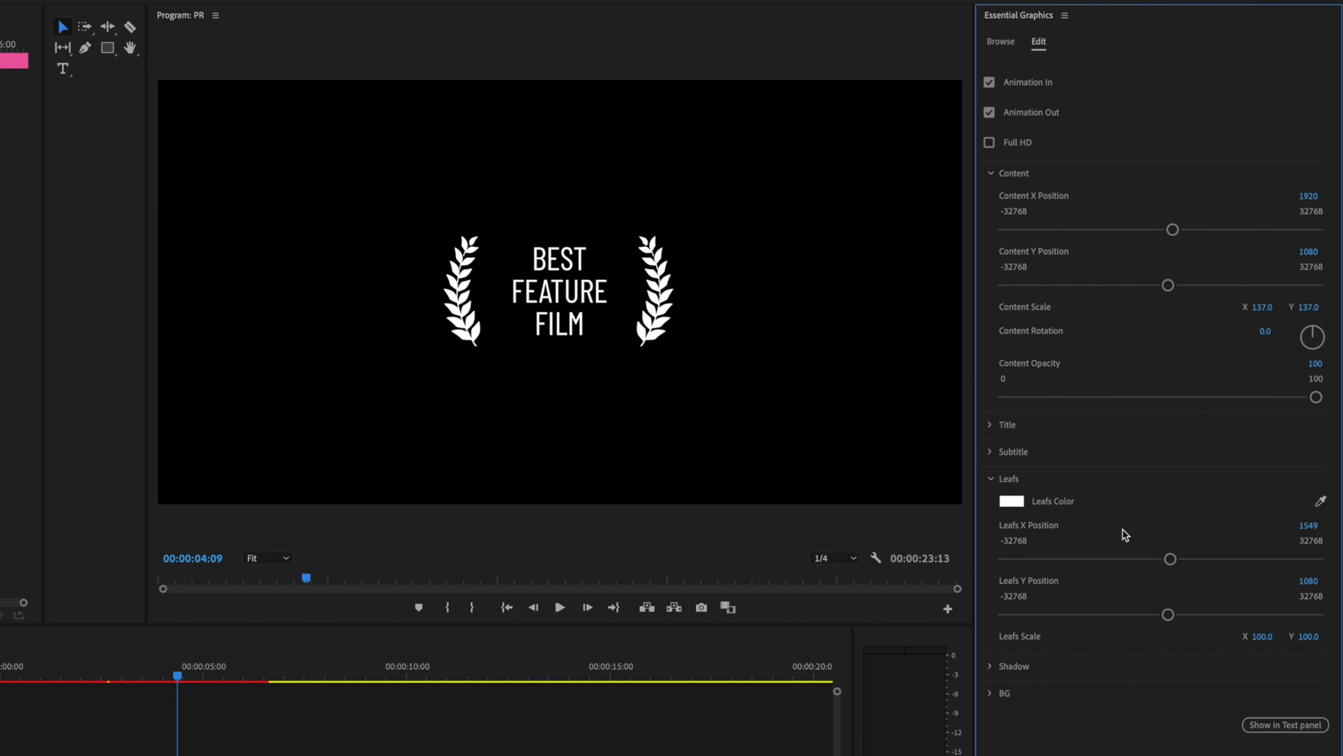
click(995, 482)
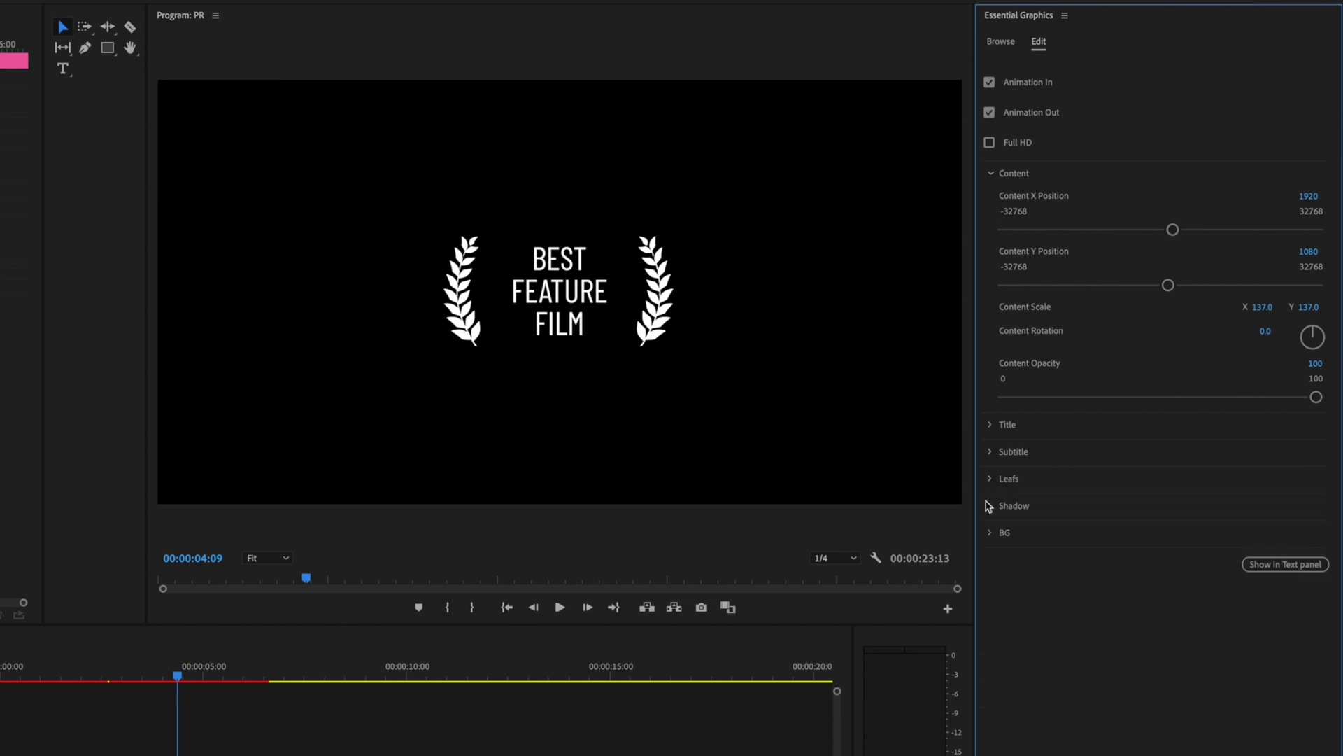
click(990, 507)
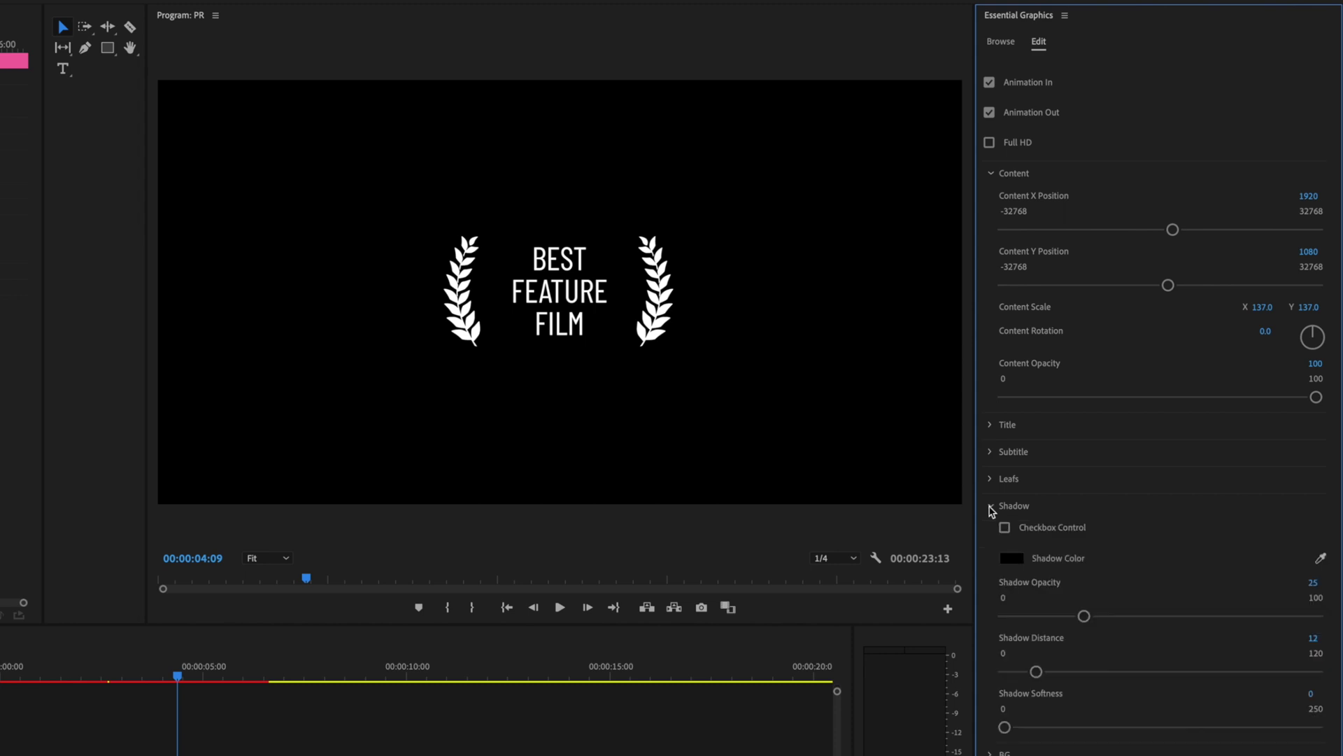
click(992, 509)
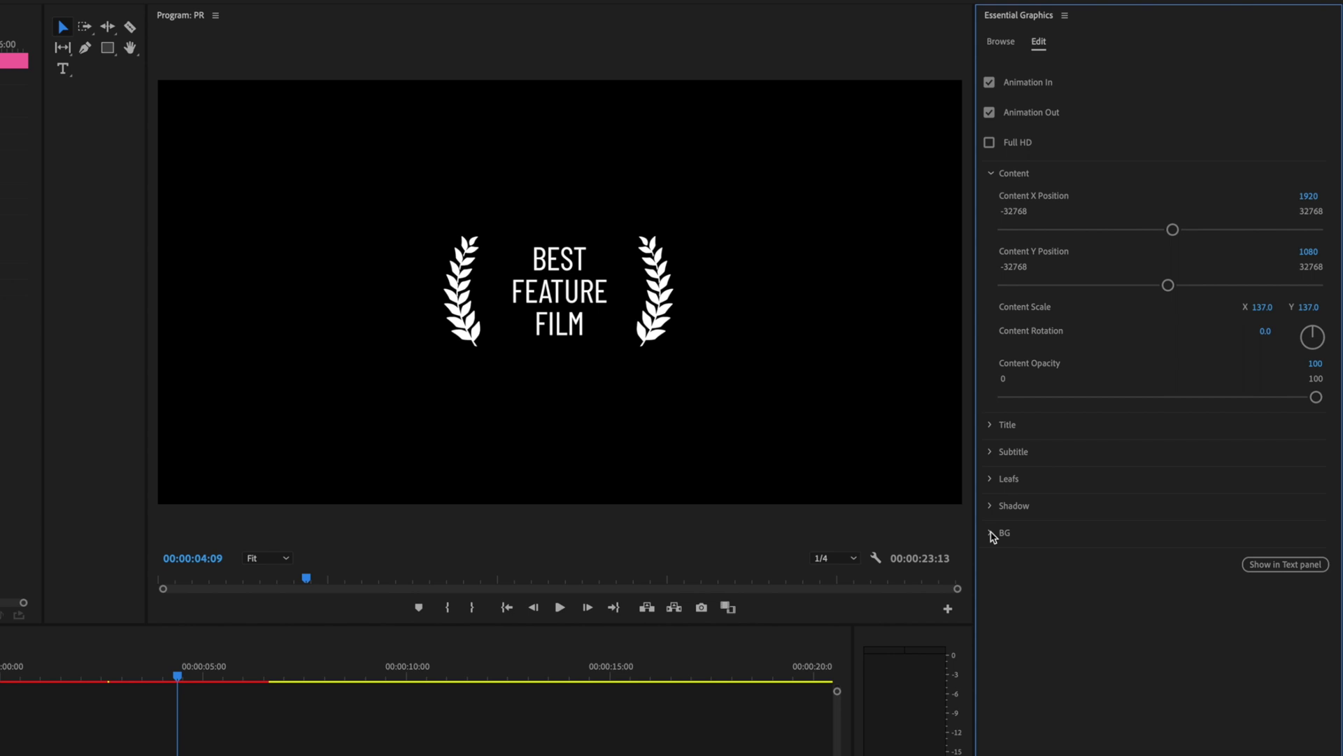
Step: Uncheck BG to switch off the laurel title's background
click(993, 534)
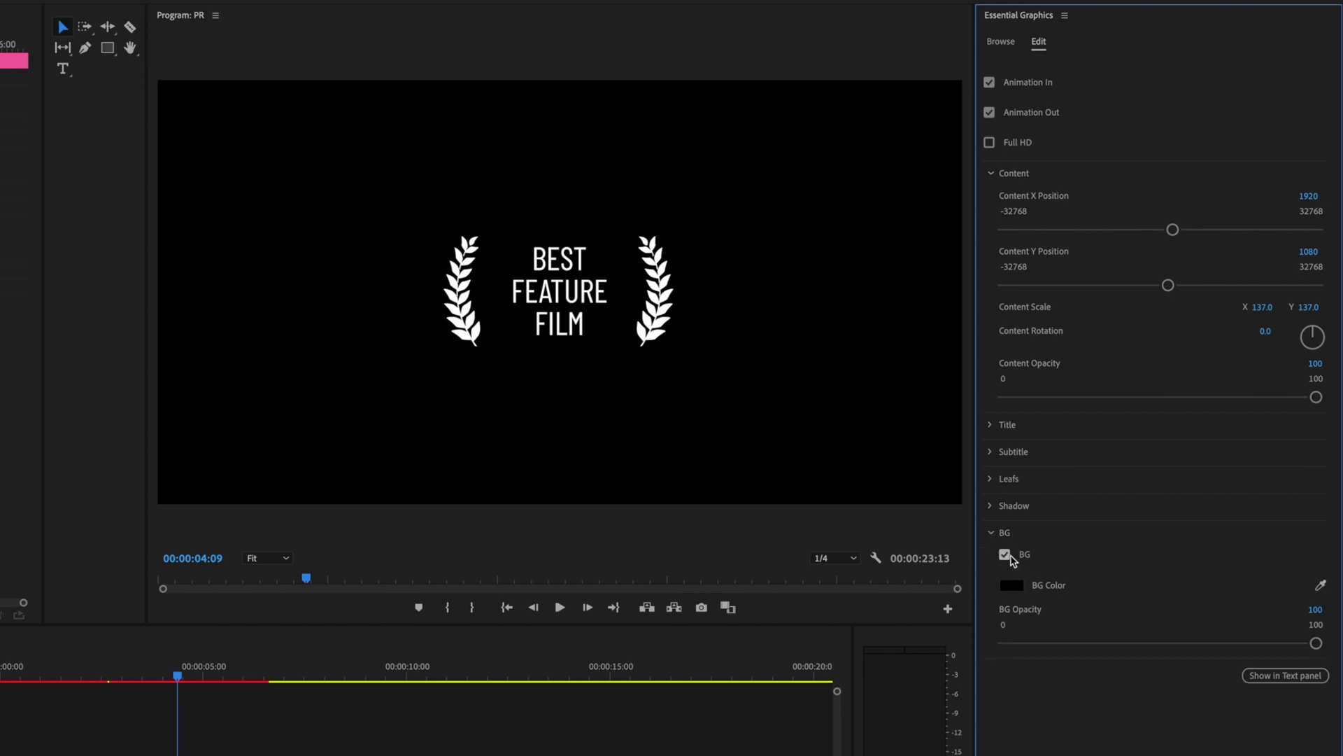
click(1006, 555)
click(993, 533)
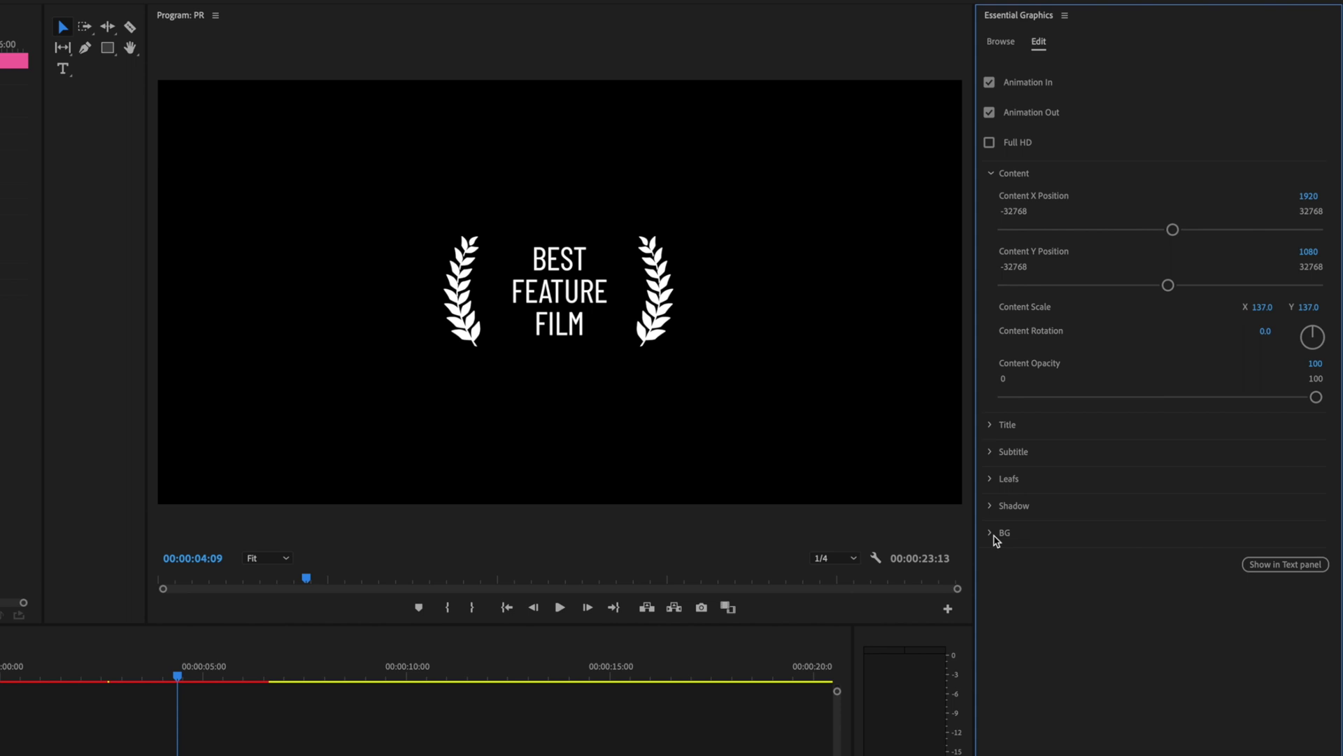
Step: Place mTitle Cinematic 05 on V3, aligned with the start of the laurel clip
click(1008, 39)
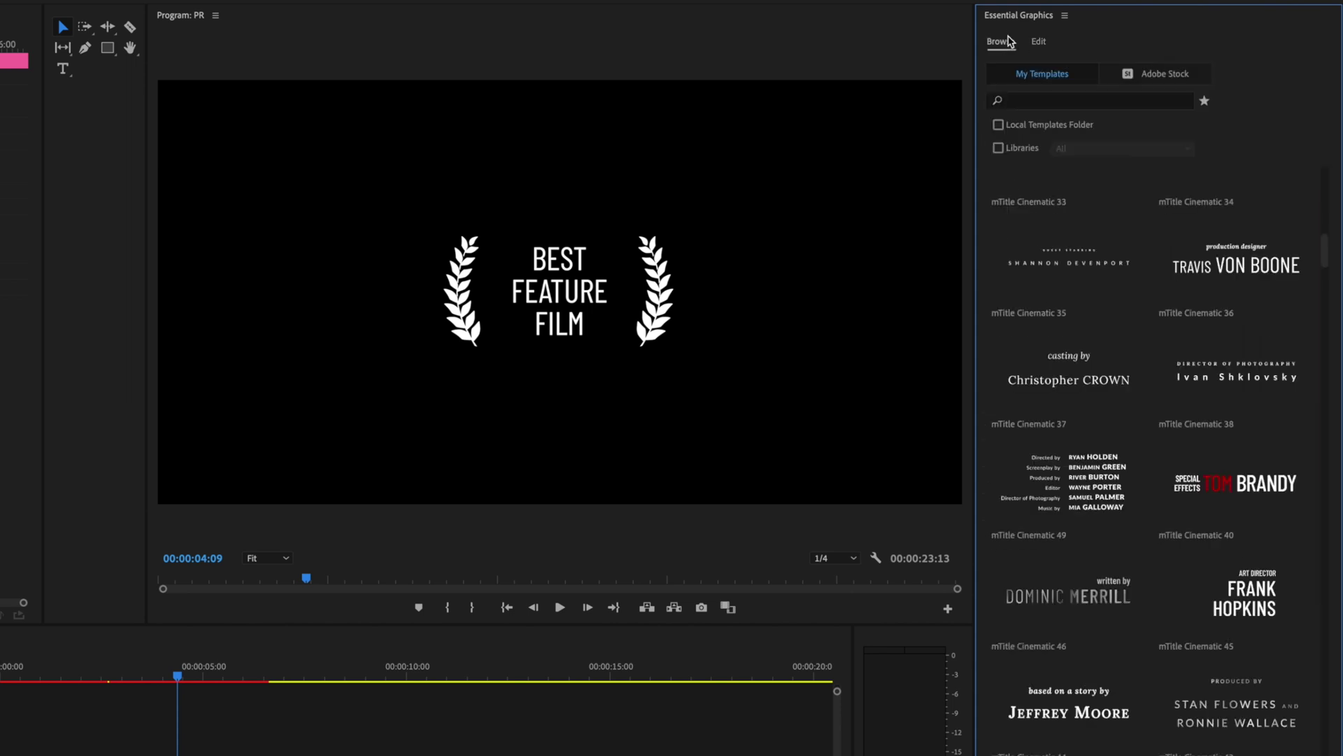
scroll(1252, 364, up, 10)
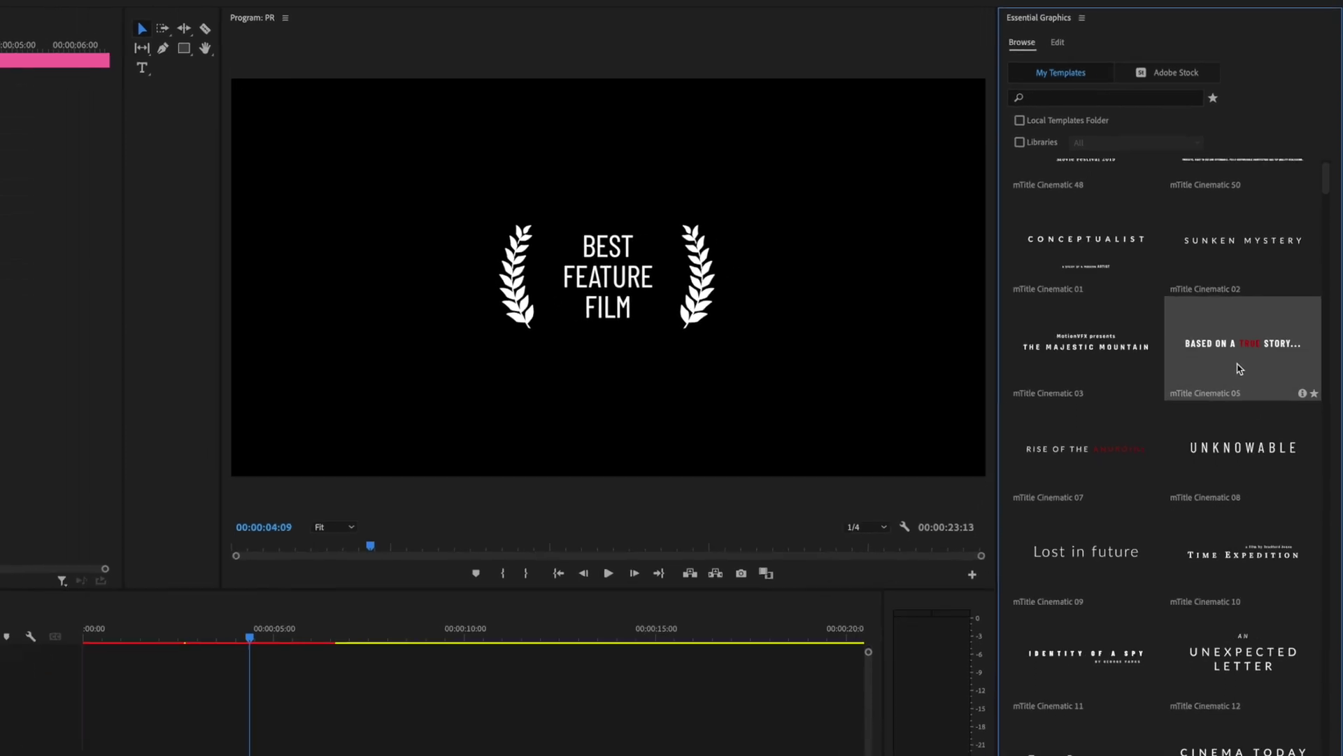
drag(1239, 369, 176, 746)
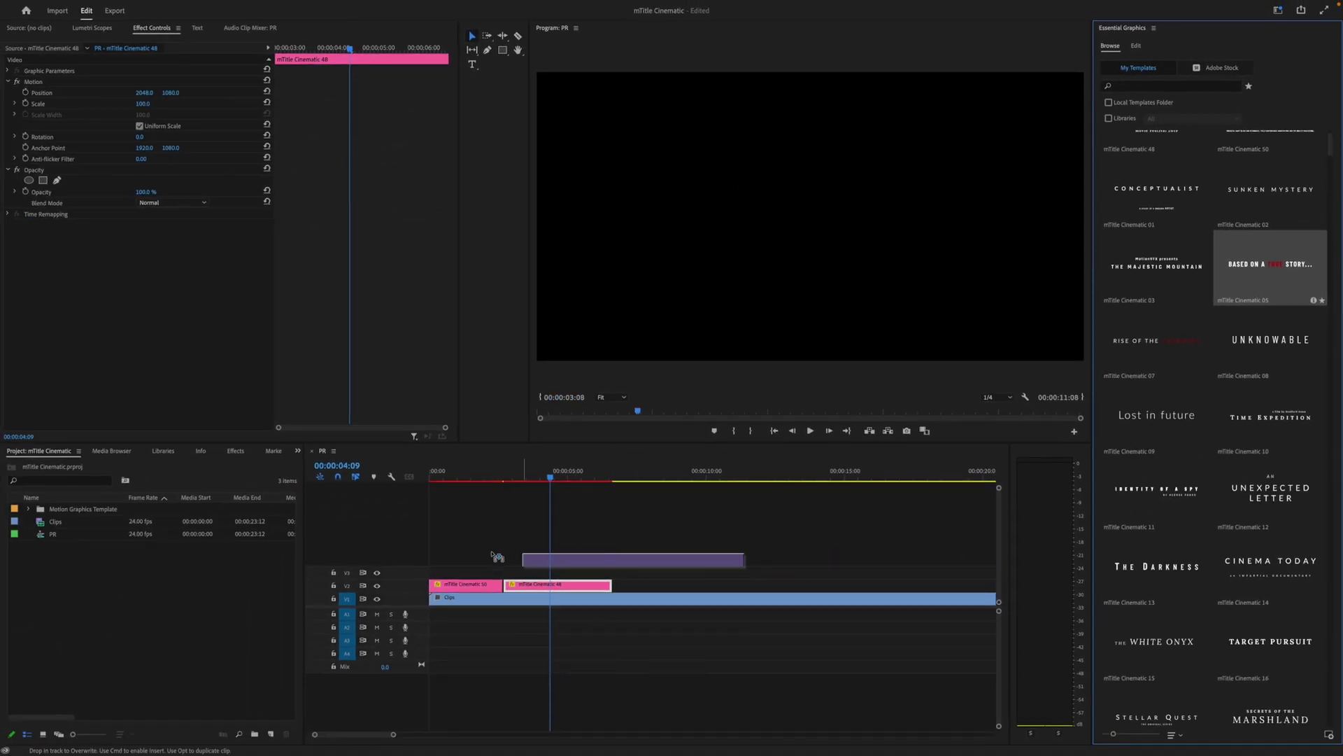
drag(494, 556, 523, 573)
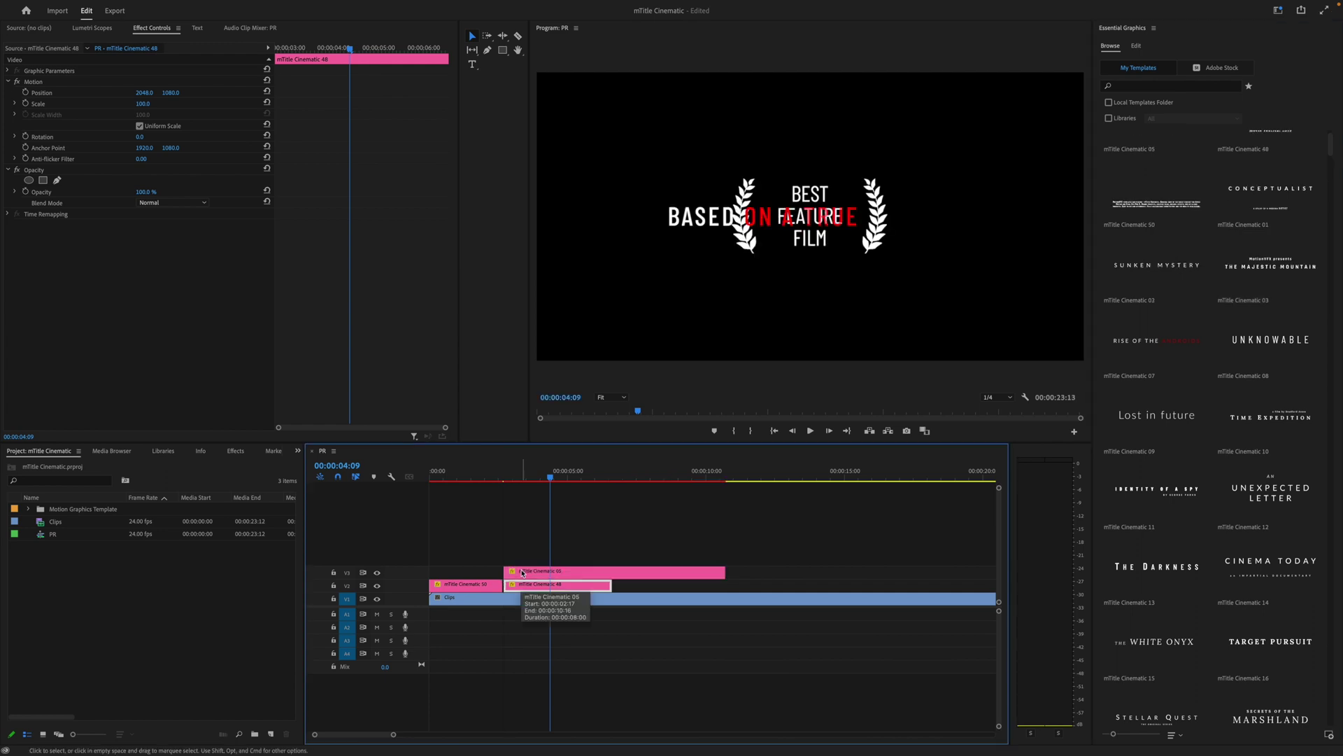
Step: Set the tagline title's Content Y Position to 649 and Content Scale to 55
click(522, 573)
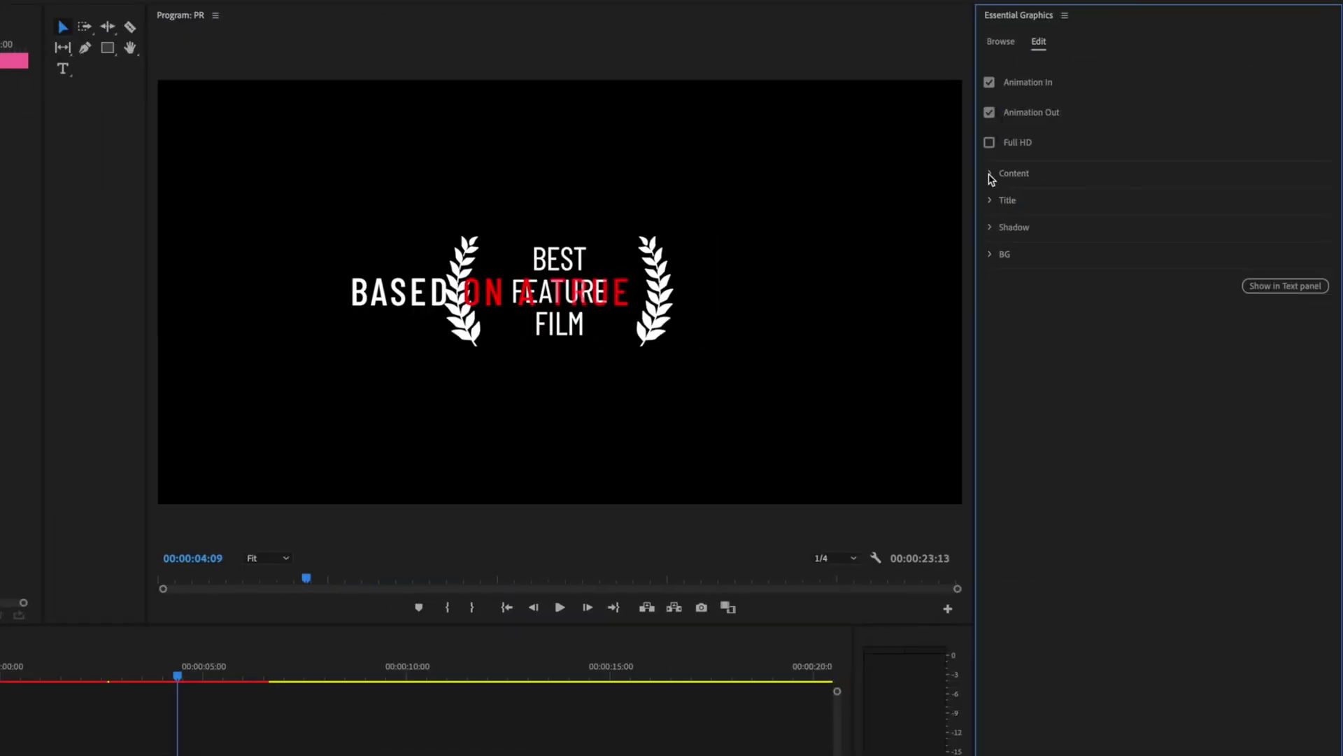
click(991, 174)
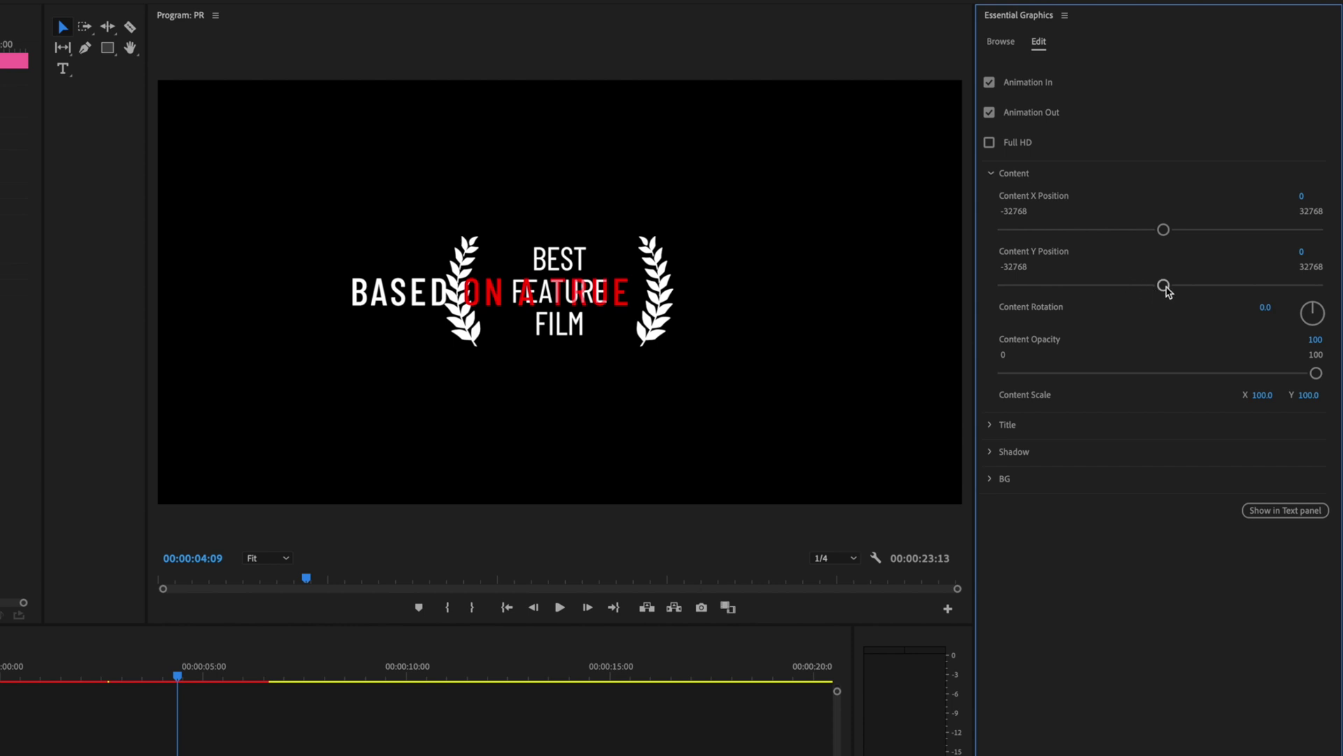
drag(1165, 289, 1166, 288)
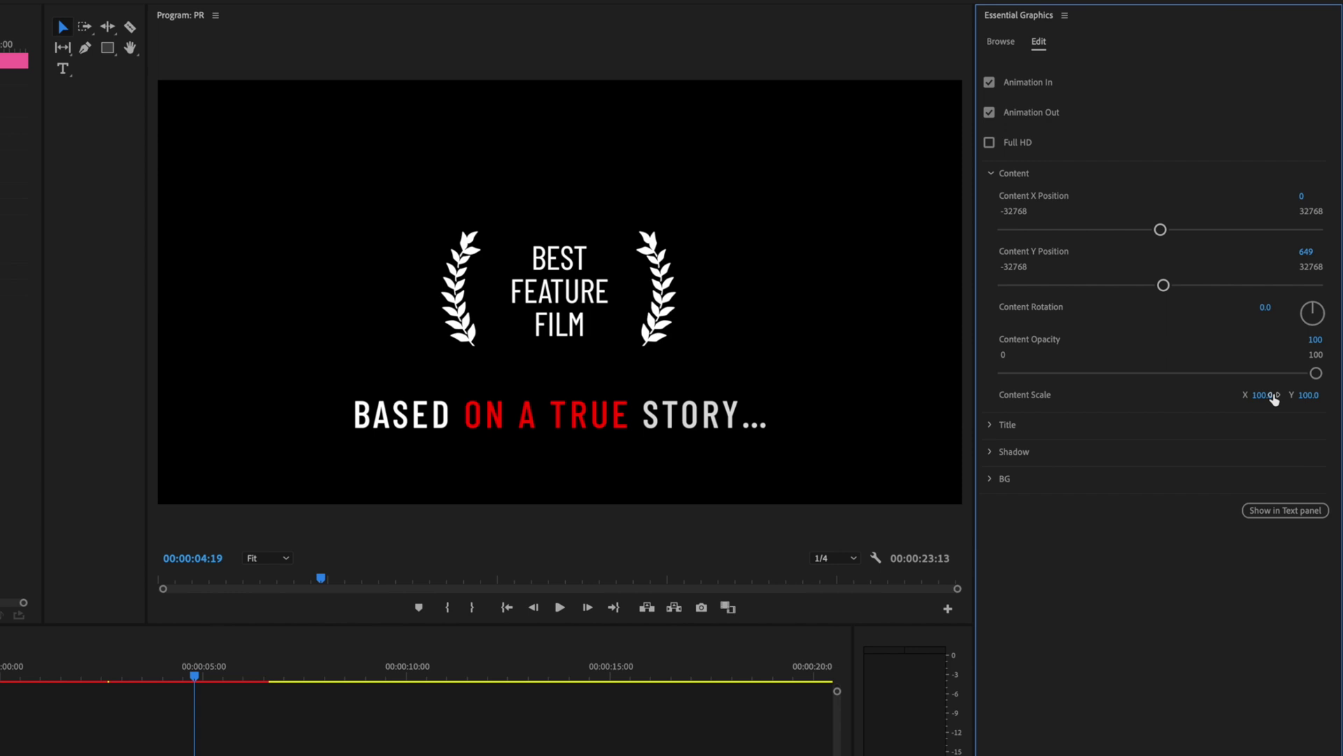
drag(1273, 398, 1210, 397)
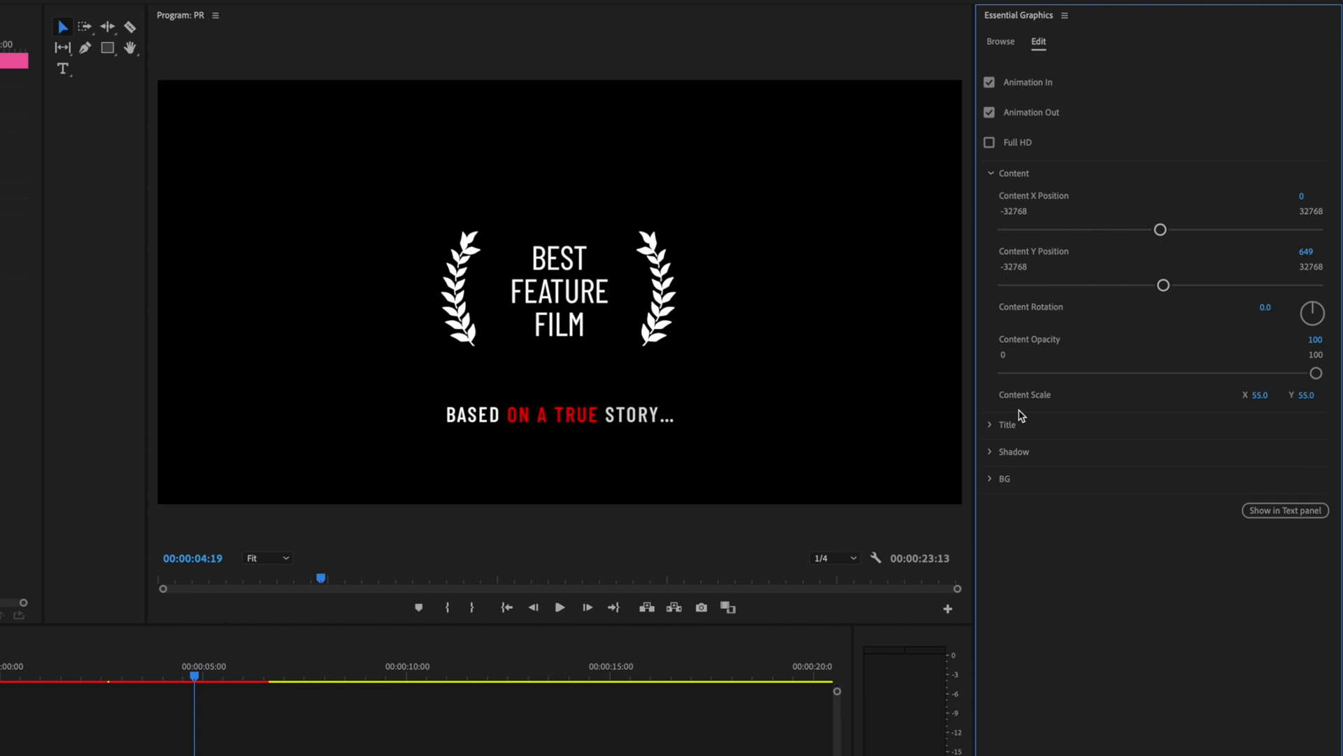
Step: Change the tagline's red Title Text Color 02 to white
click(994, 426)
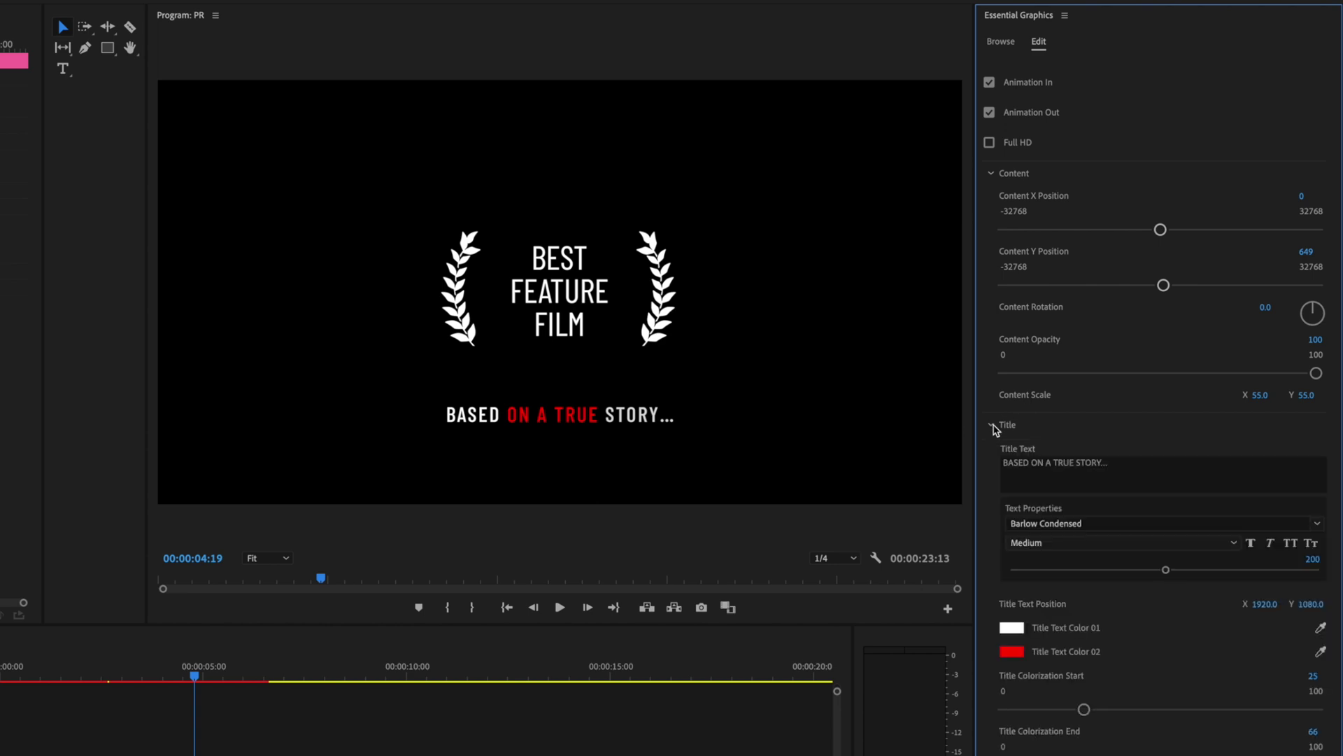
click(1018, 654)
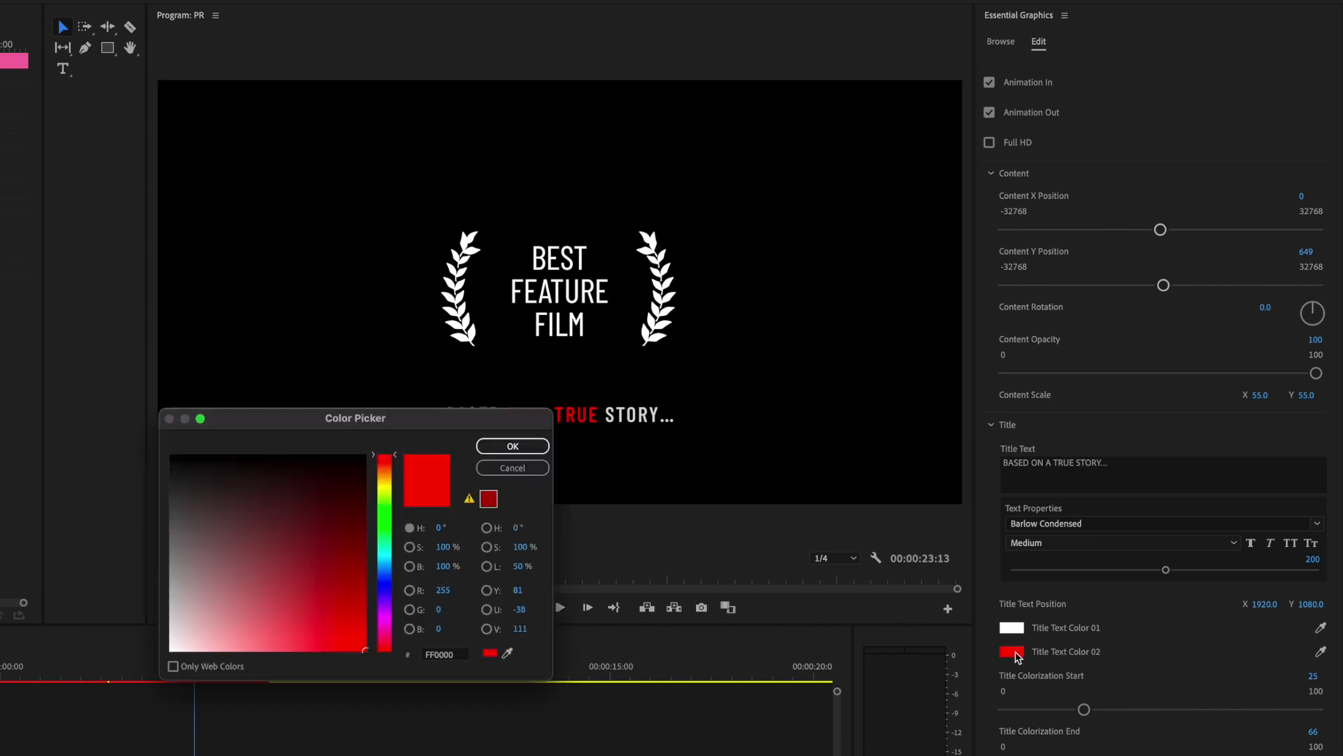
drag(365, 650, 168, 648)
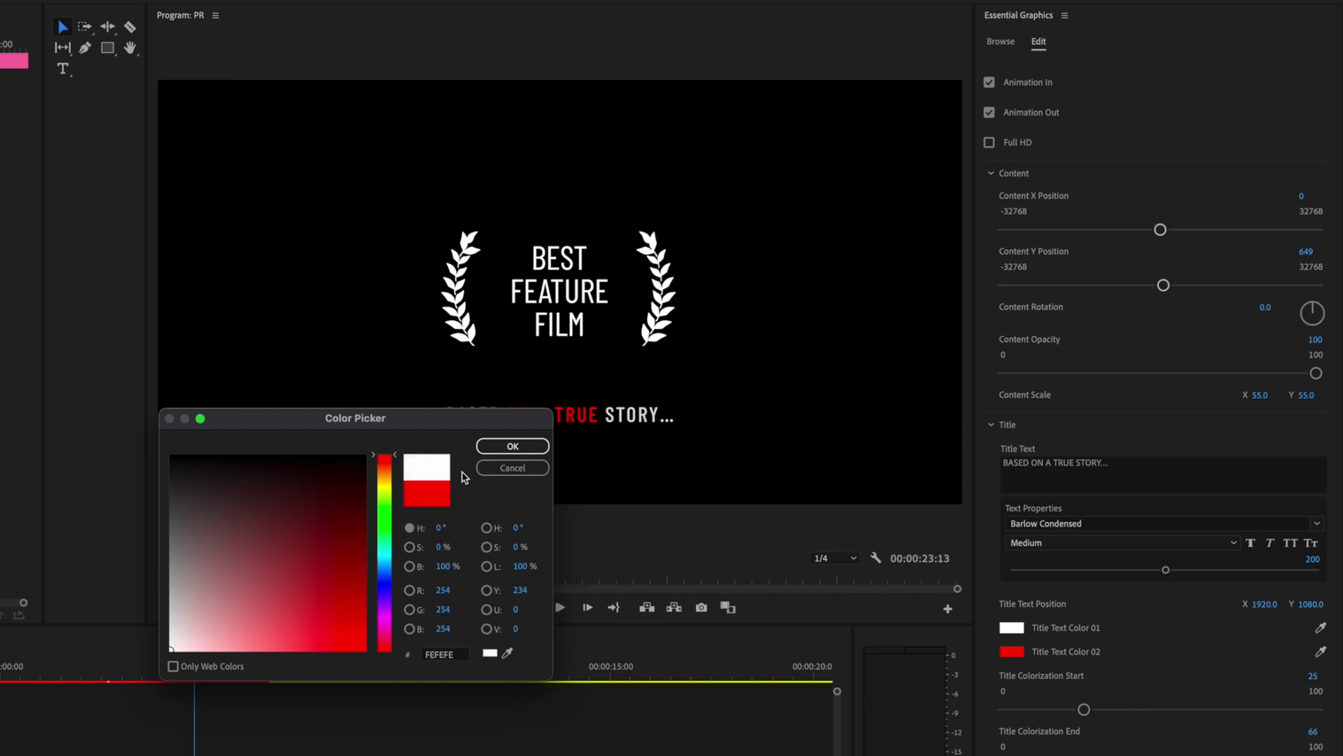
click(544, 446)
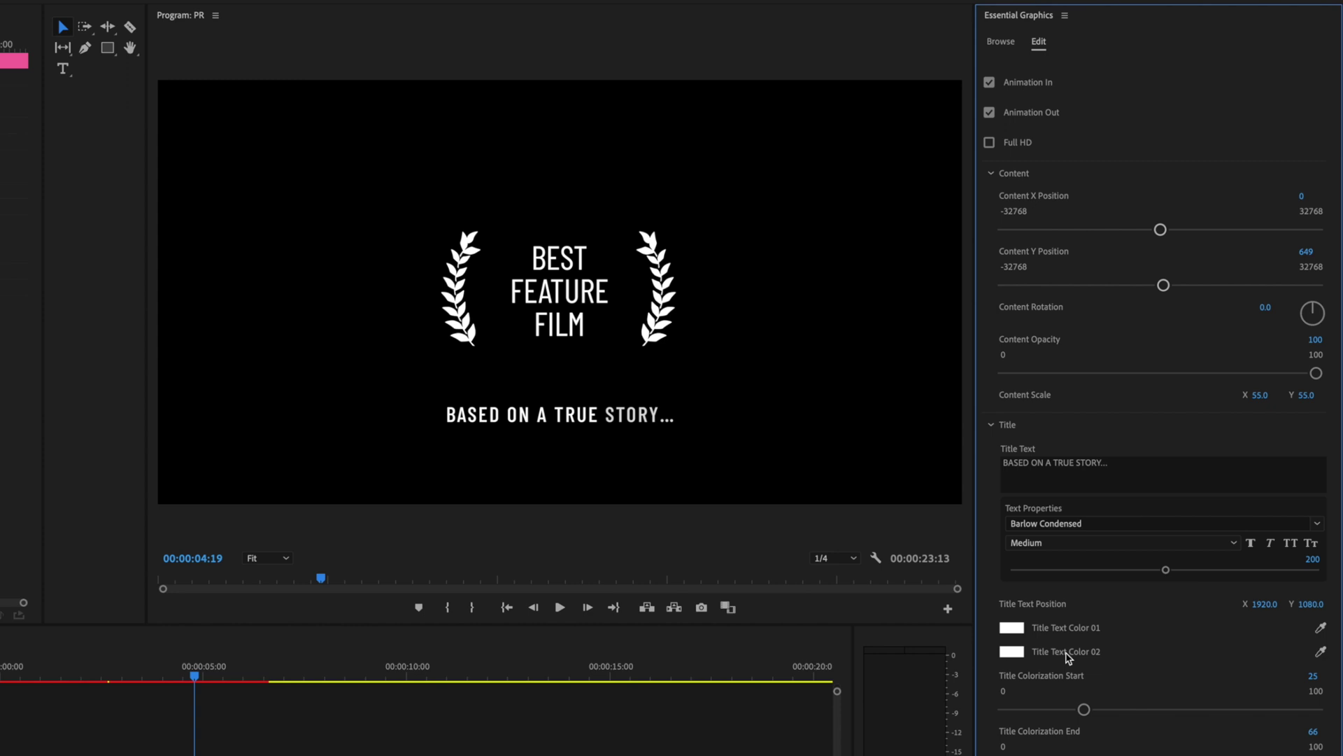
Step: Delete the trailing '...' so the tagline reads 'BASED ON A TRUE STORY'
click(1115, 465)
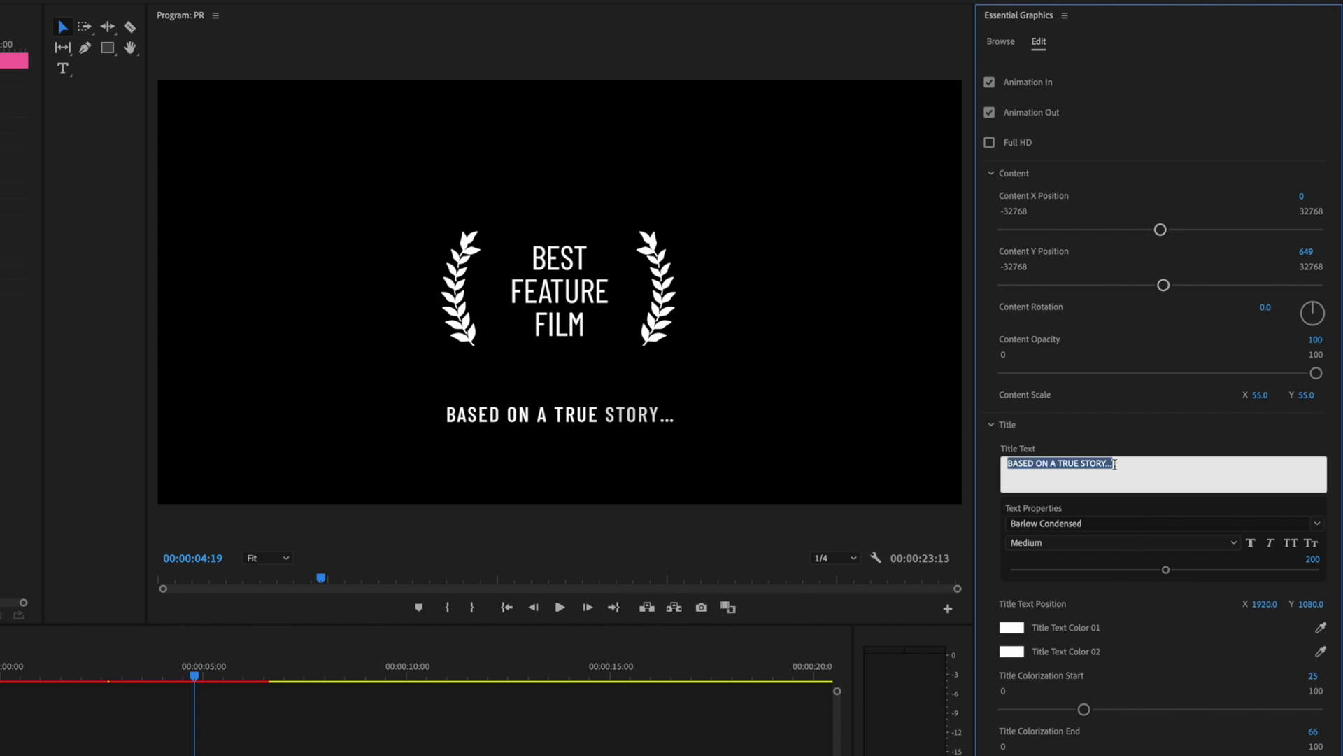
click(1116, 464)
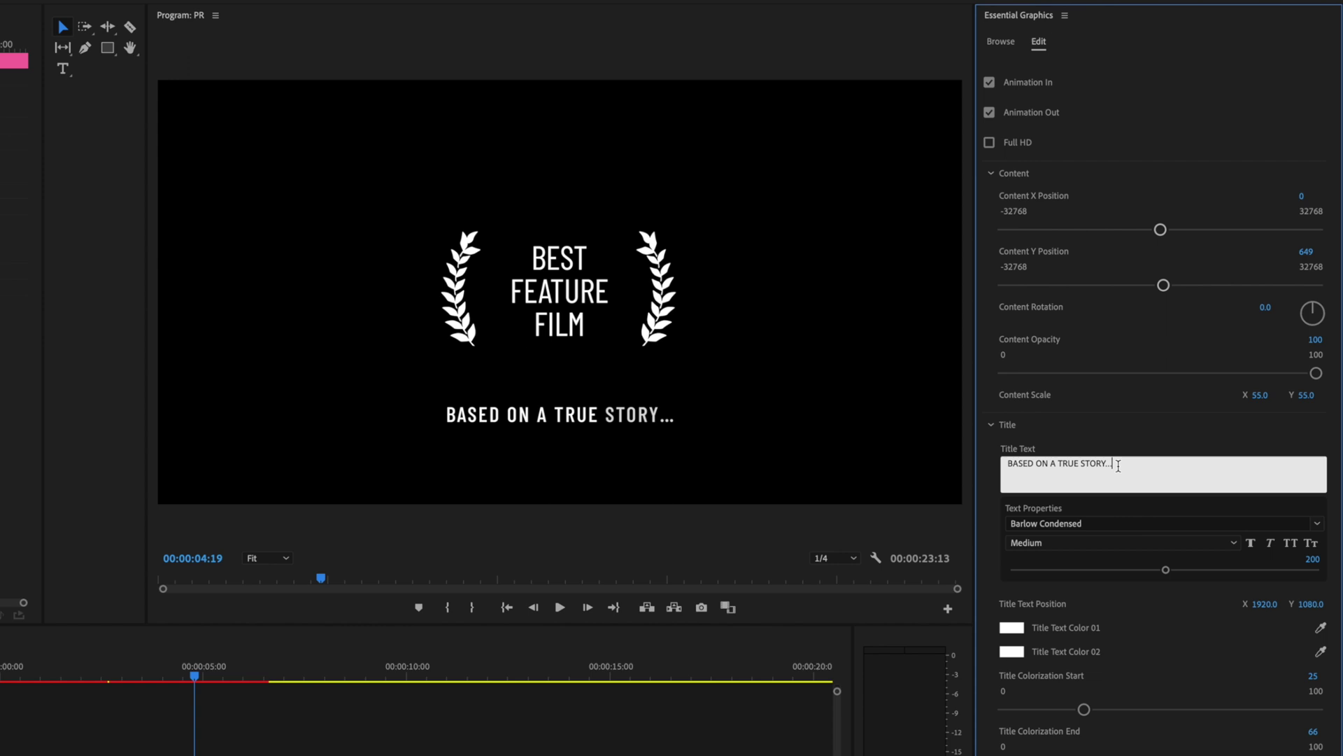
key(BackSpace)
key(BackSpace)
key(BackSpace)
key(Tab)
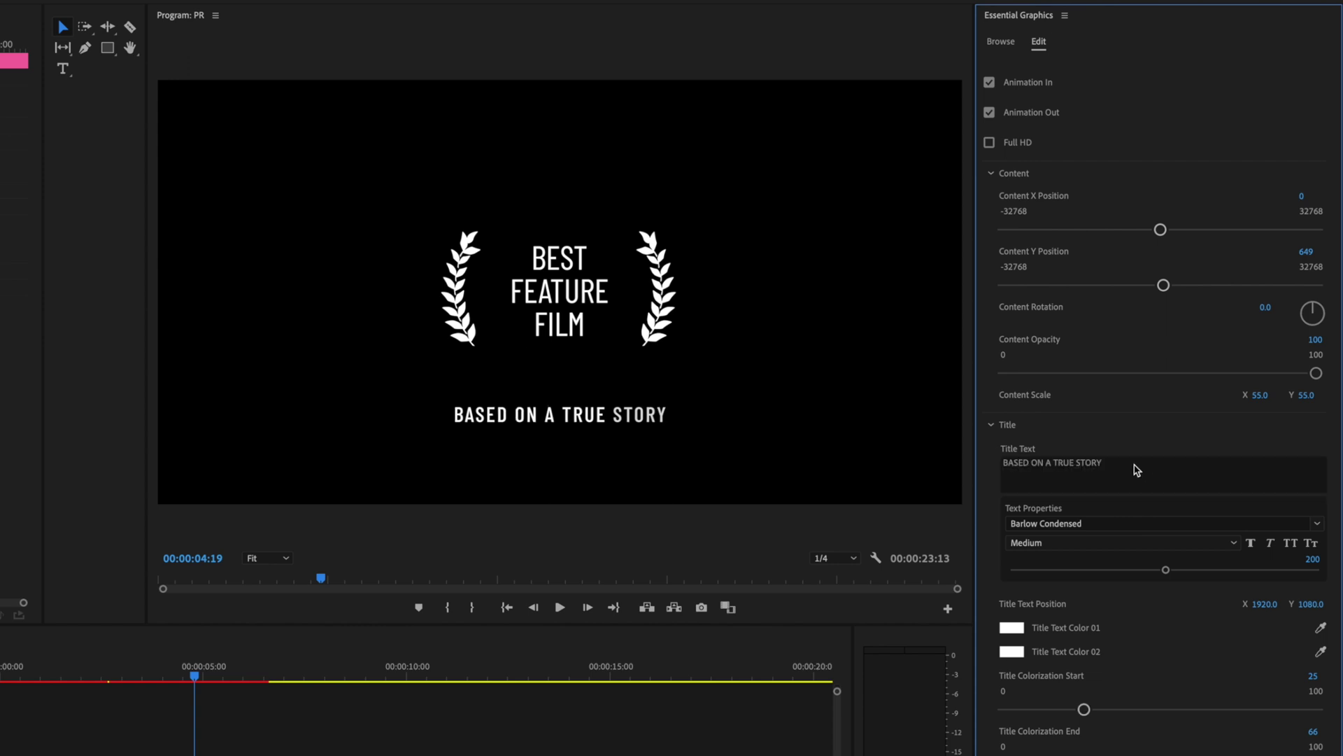
click(1007, 427)
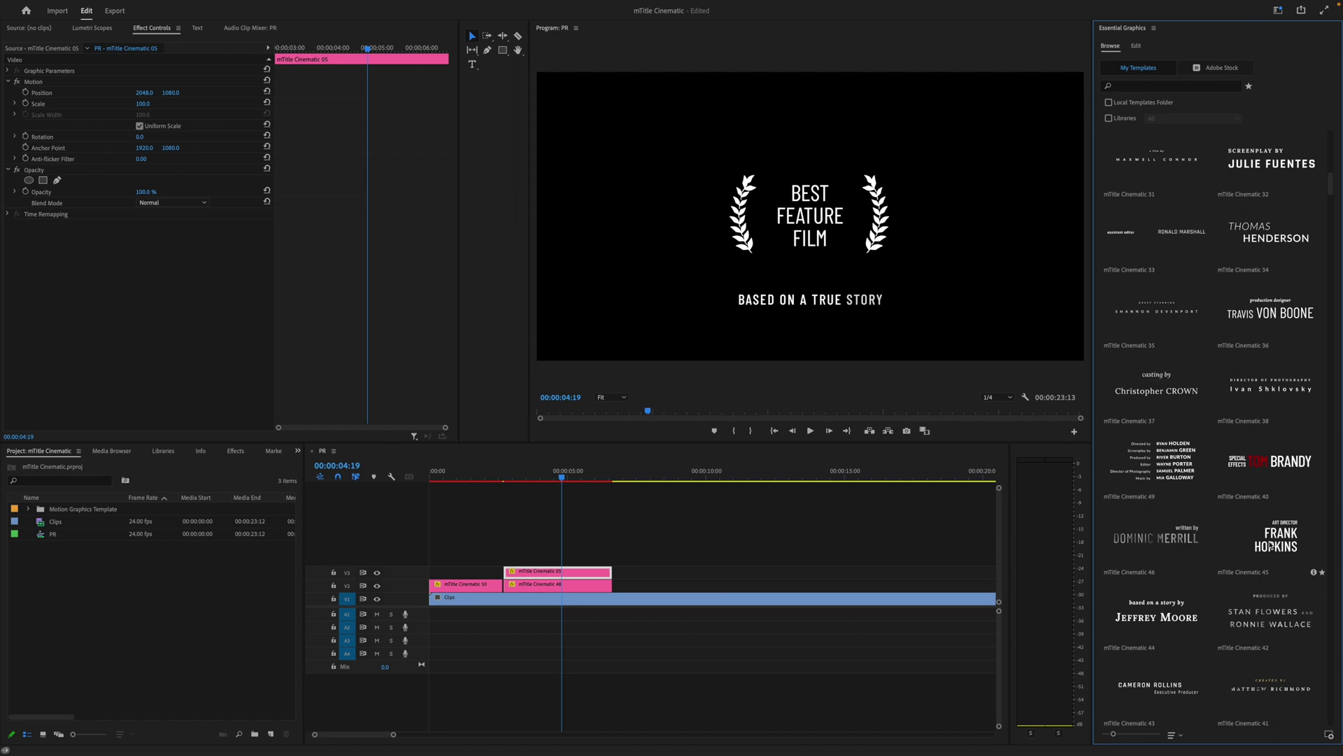
Step: Place mTitle Cinematic 45 on V2 after the laurel title, trimmed to end near 12:16
click(1271, 547)
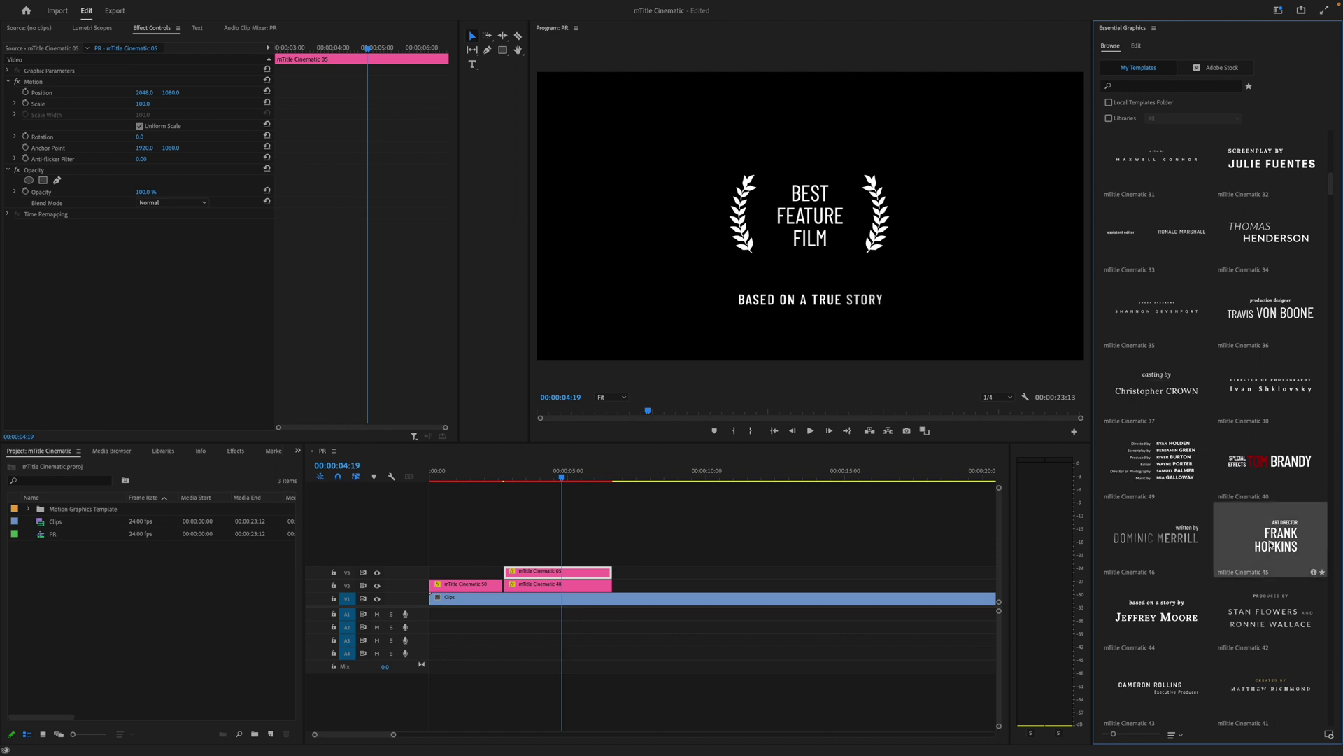
drag(1272, 547, 623, 590)
drag(842, 585, 776, 581)
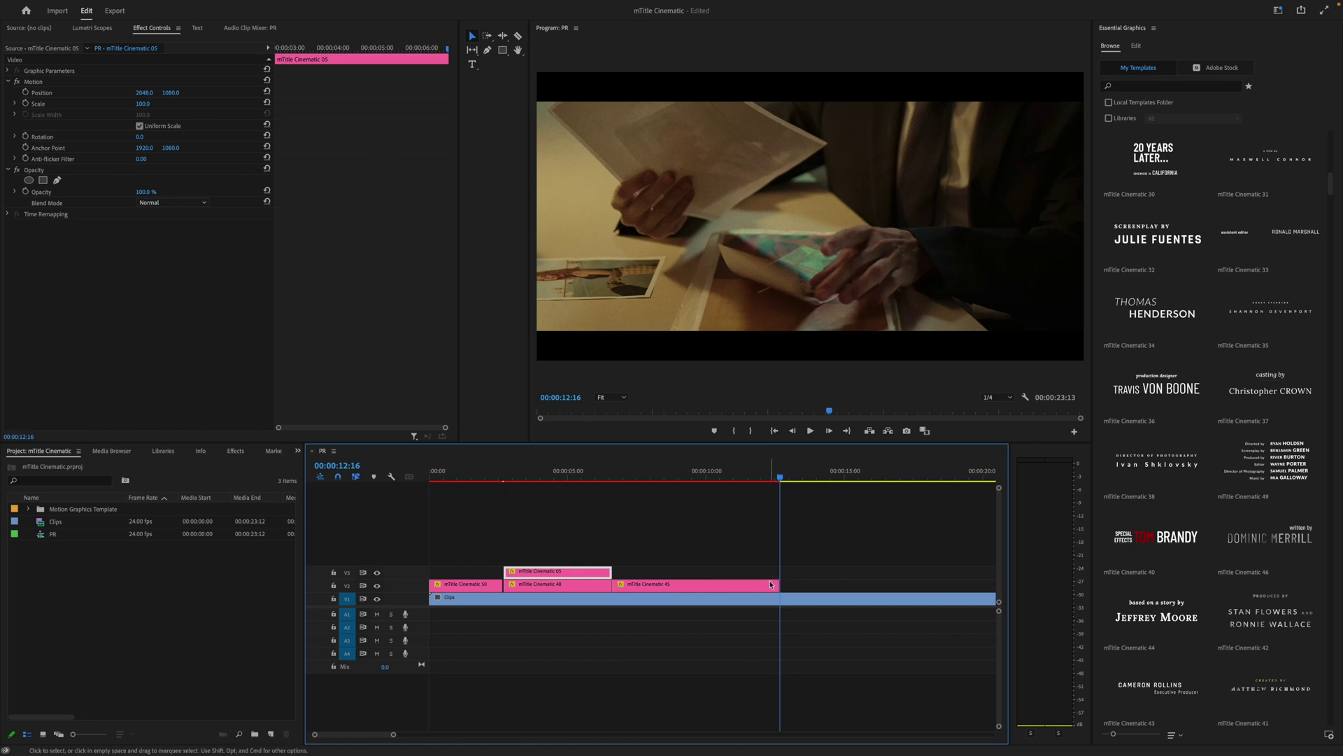
click(771, 585)
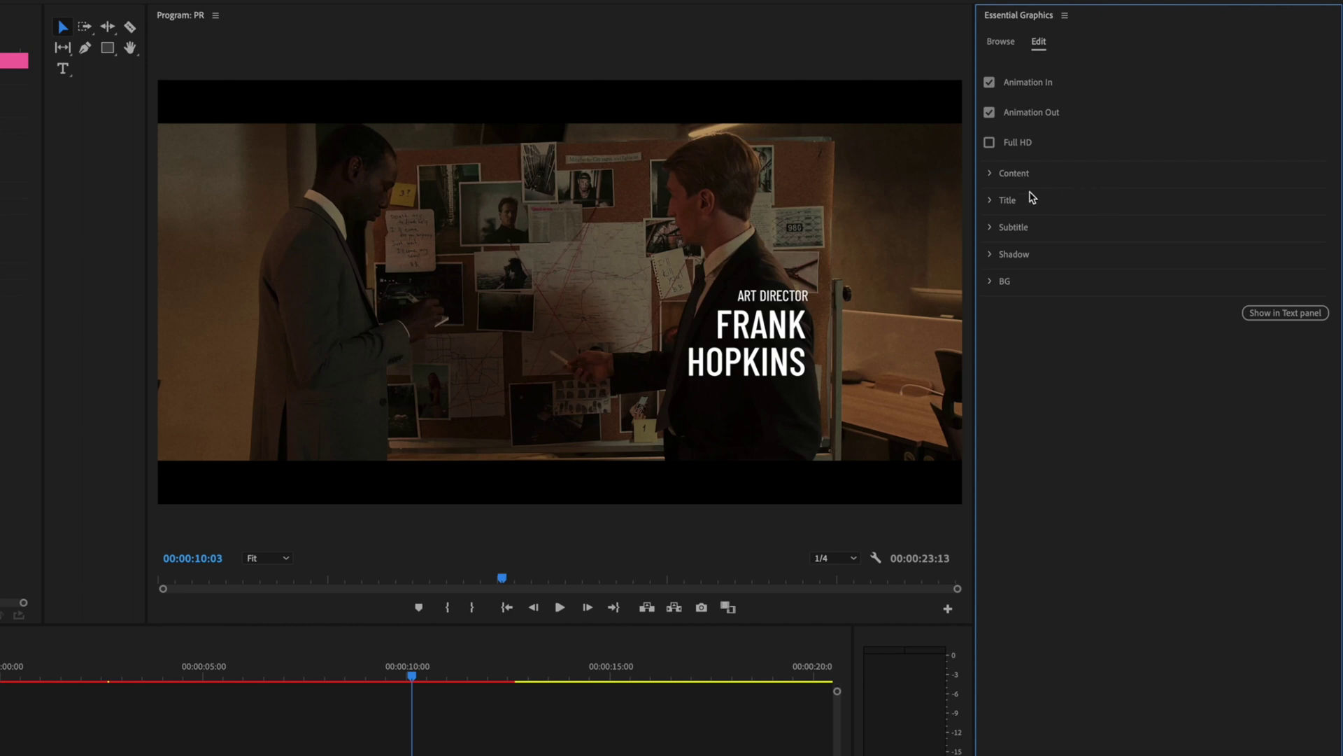
Step: Edit the credit heading from 'ART DIRECTOR' to 'DIRECTOR'
click(990, 202)
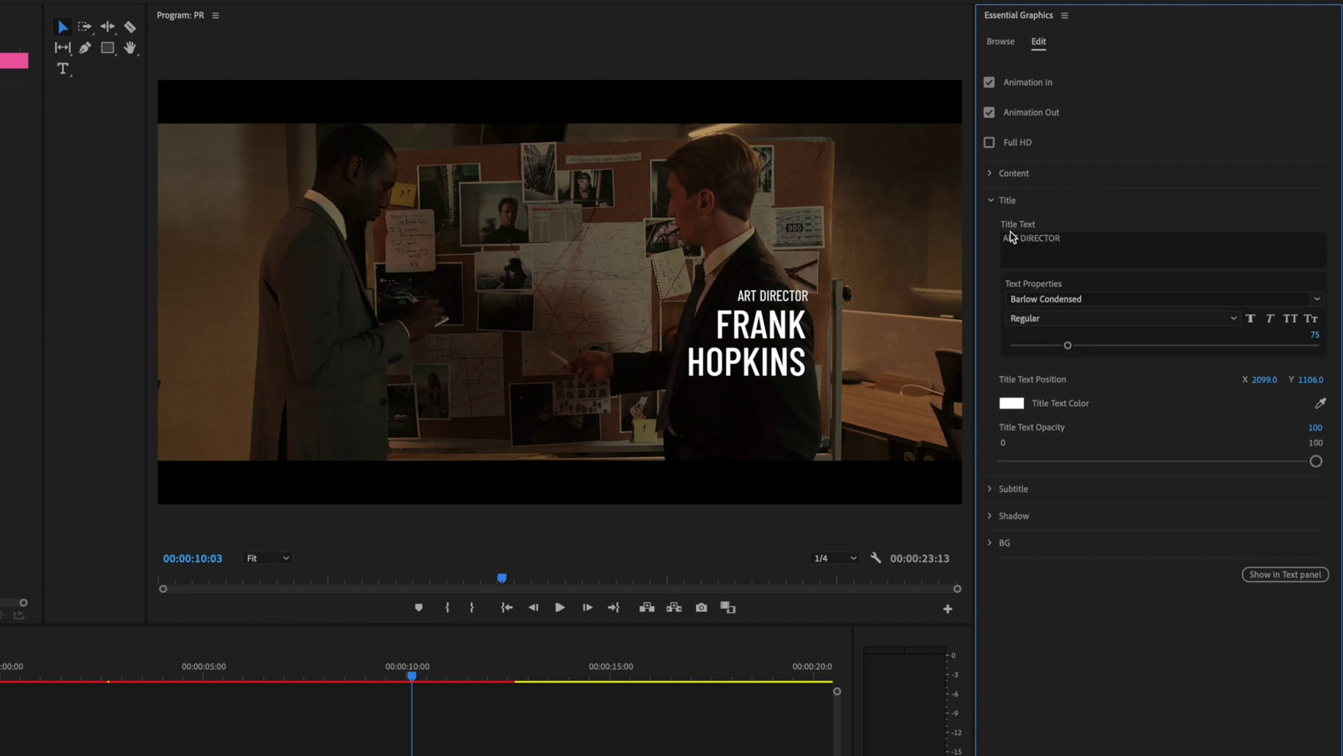
click(1021, 239)
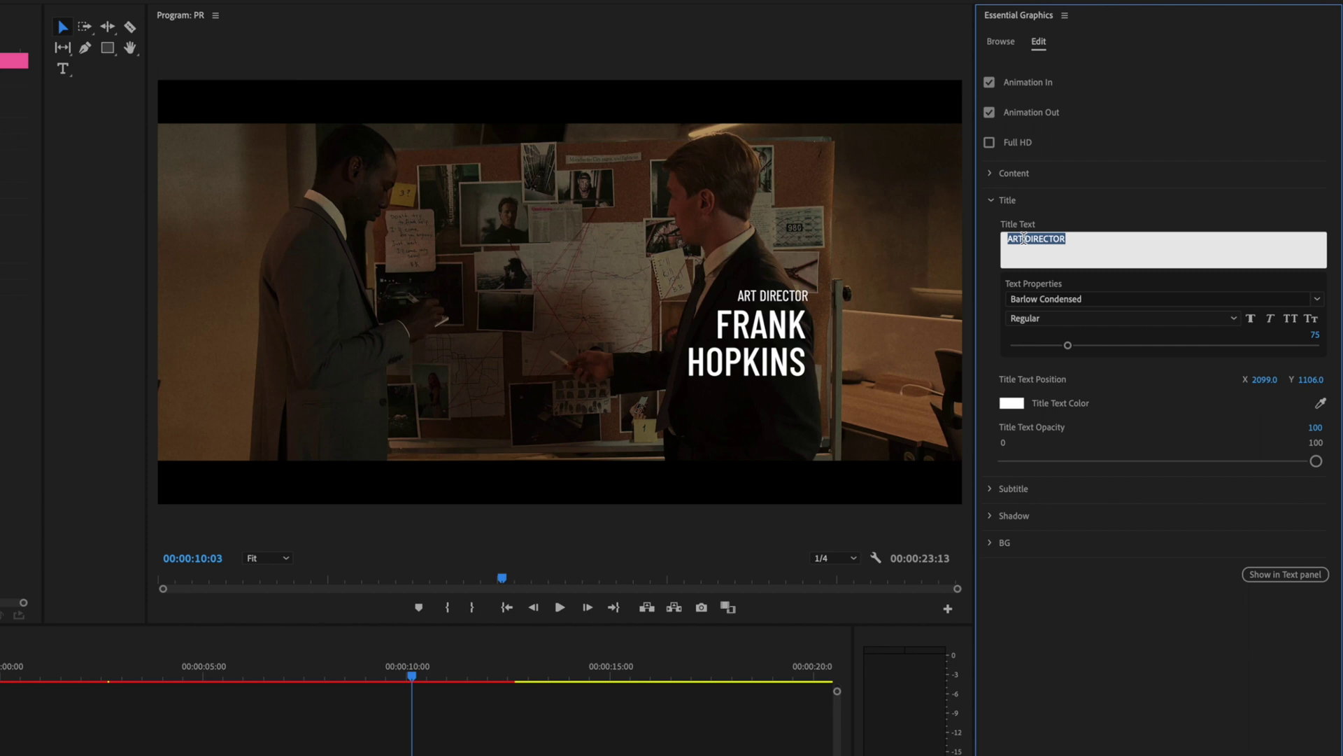
click(1026, 240)
key(BackSpace)
key(BackSpace)
key(BackSpace)
key(BackSpace)
click(994, 202)
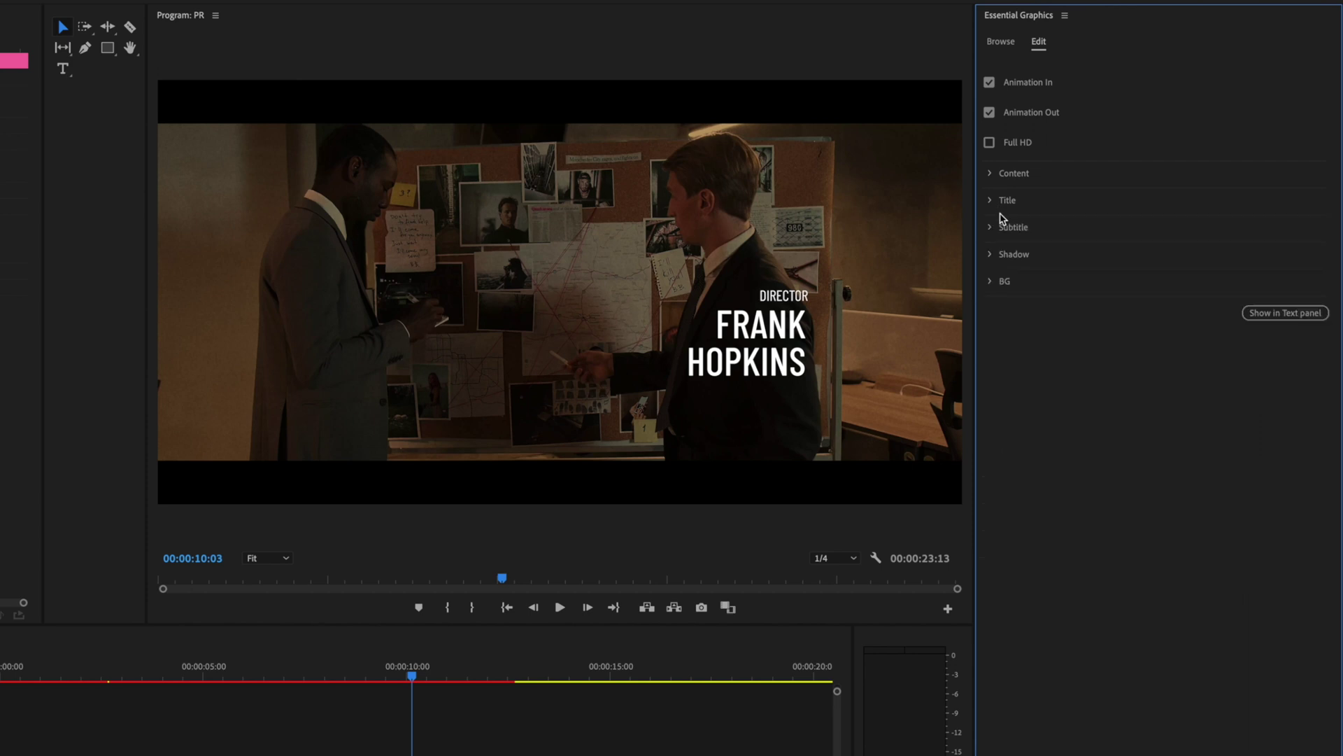
click(994, 231)
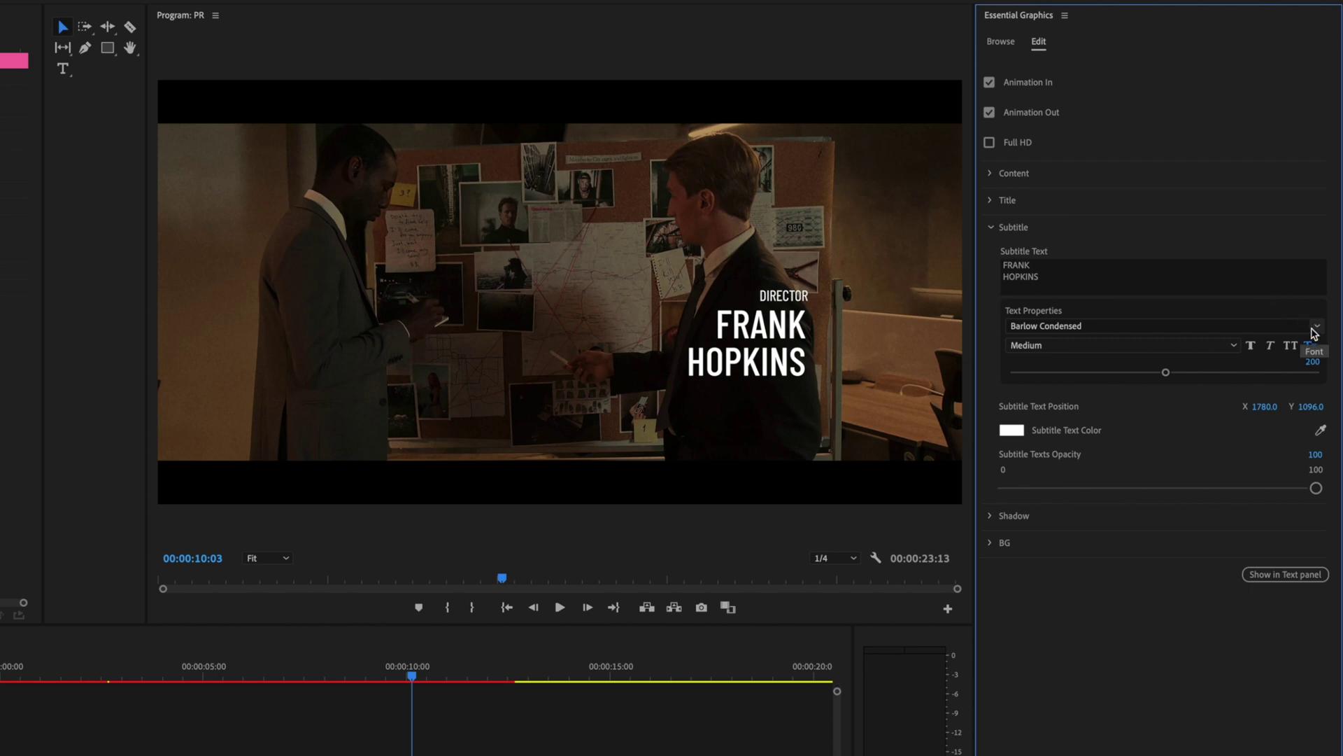
click(1317, 329)
text(lato)
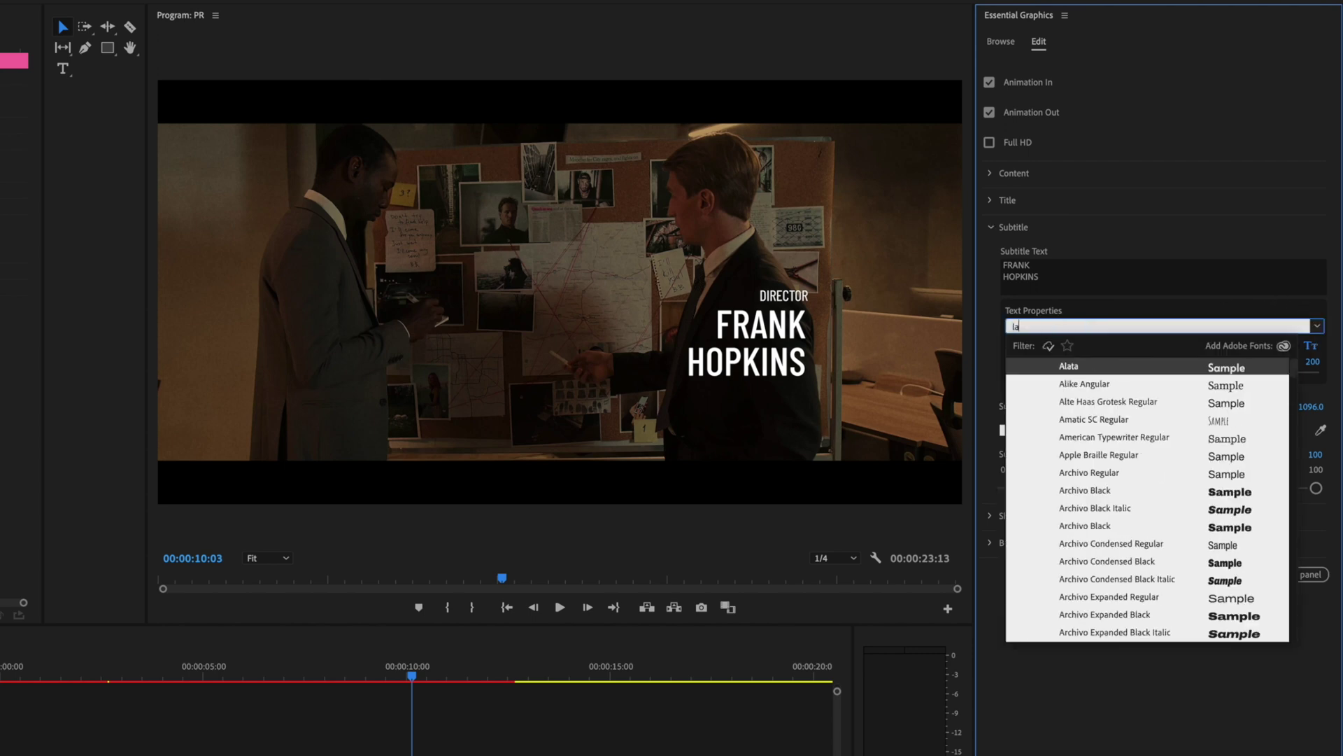
click(1111, 480)
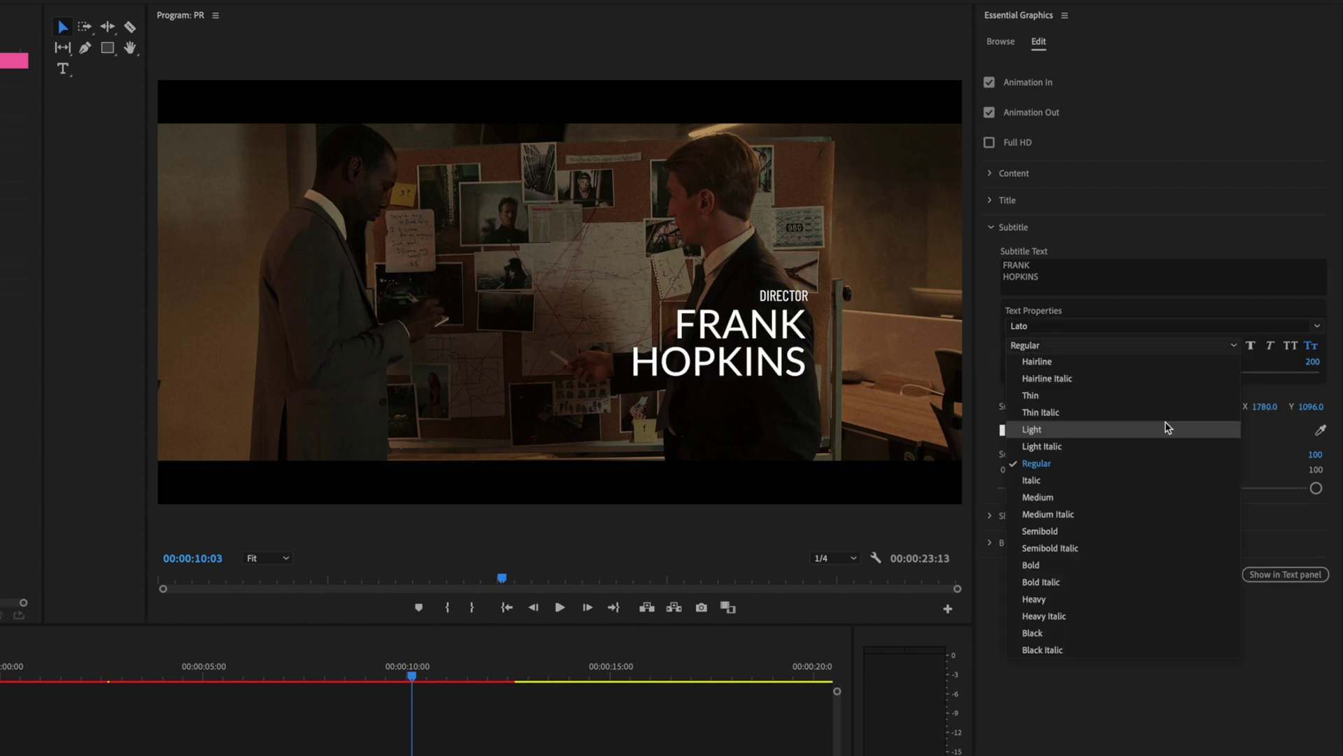
click(1167, 397)
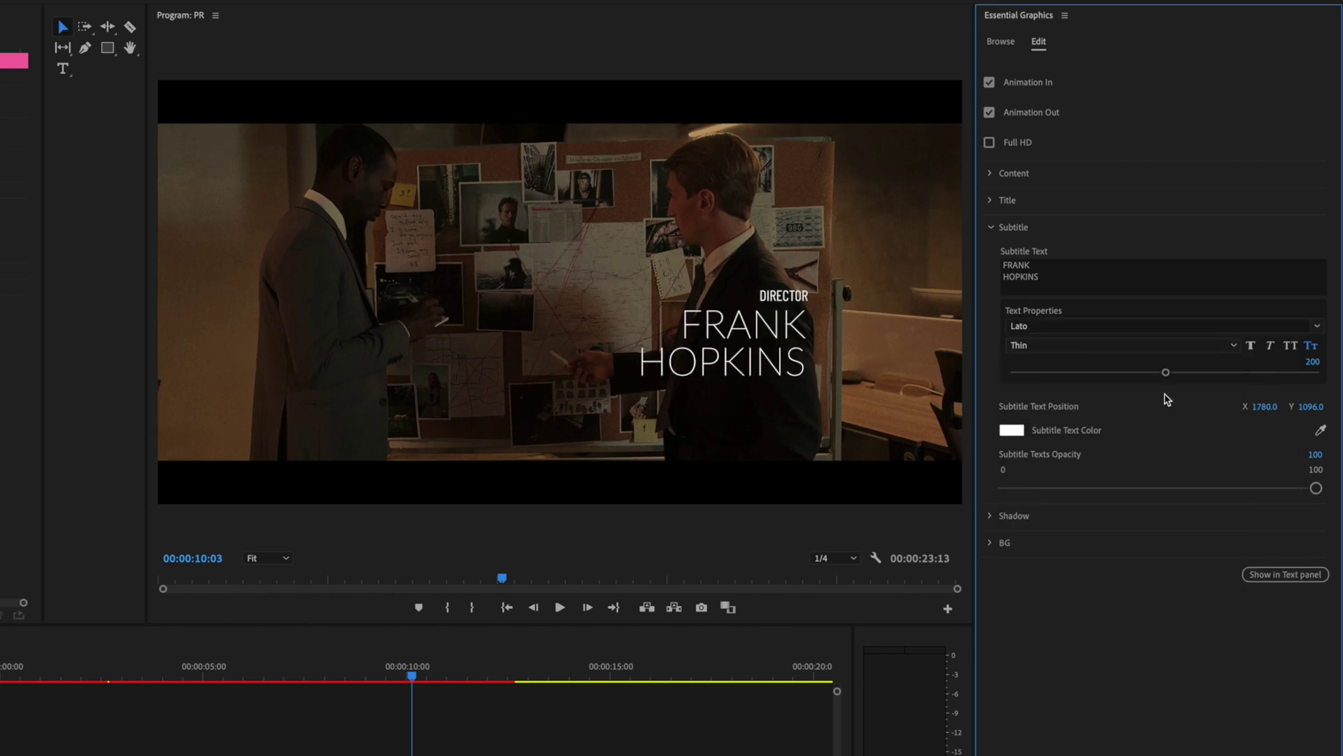